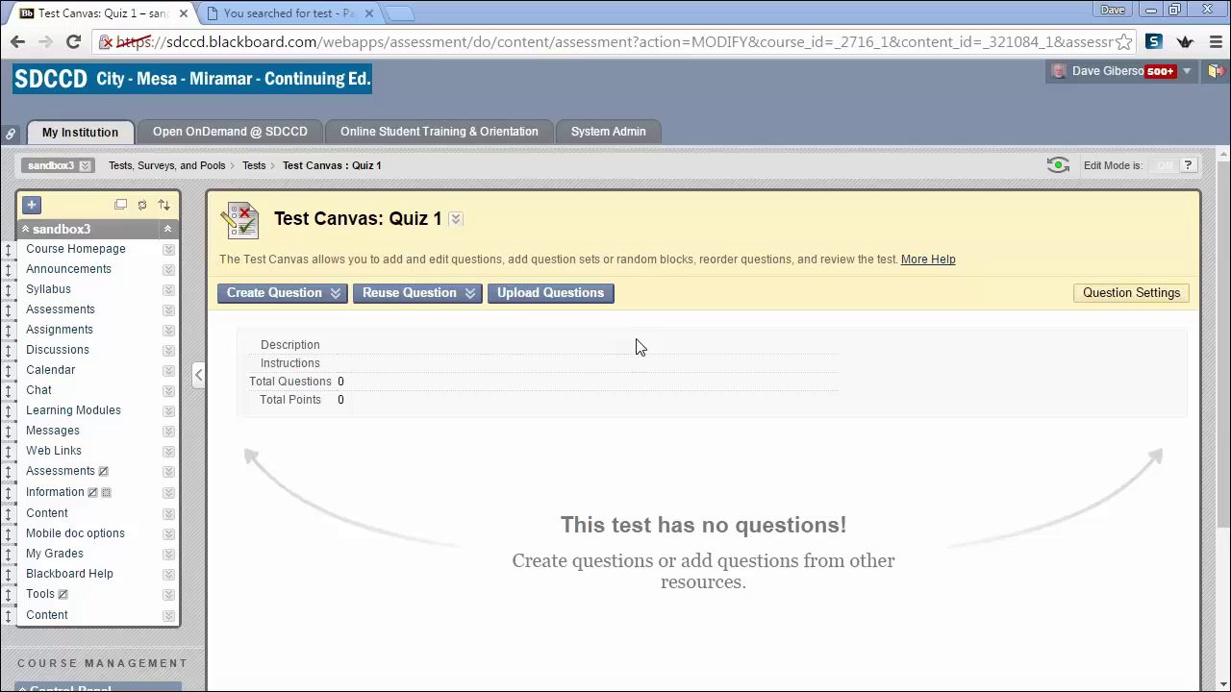
Open the Reuse Question menu, which lists Create Question Set, Create Random Block and Find Questions.
click(417, 298)
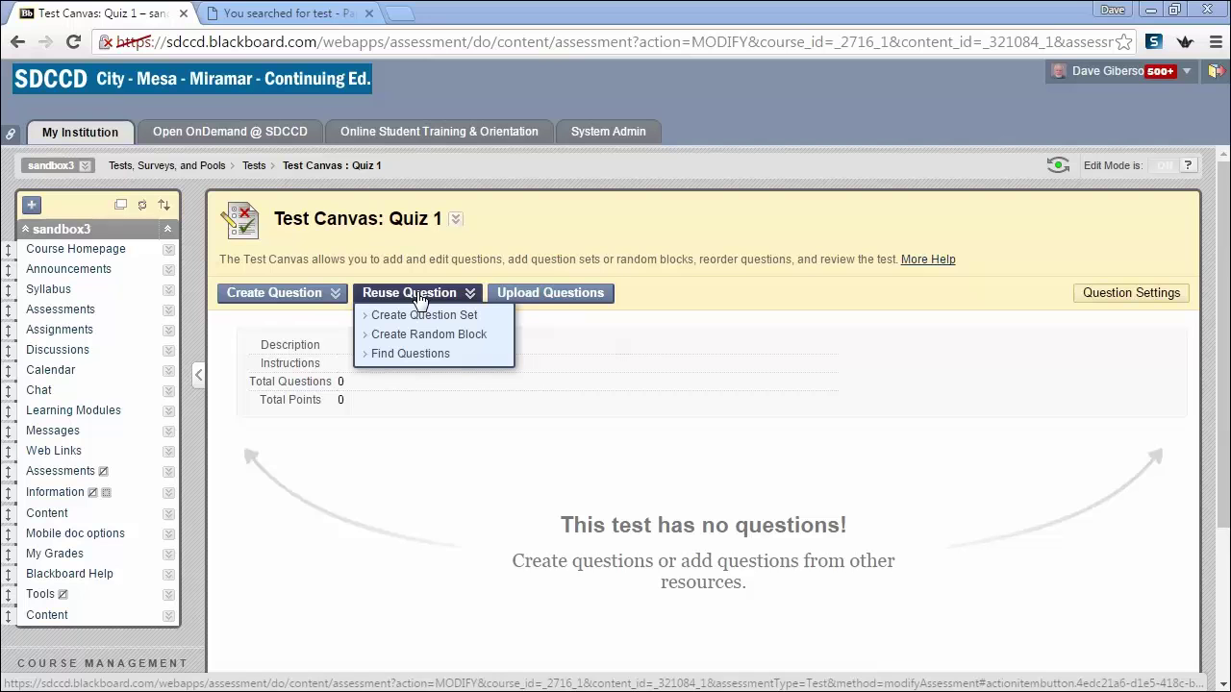
Open Find Questions and scroll its Pools list to locate Chapter 1 The Language of Health.
click(411, 354)
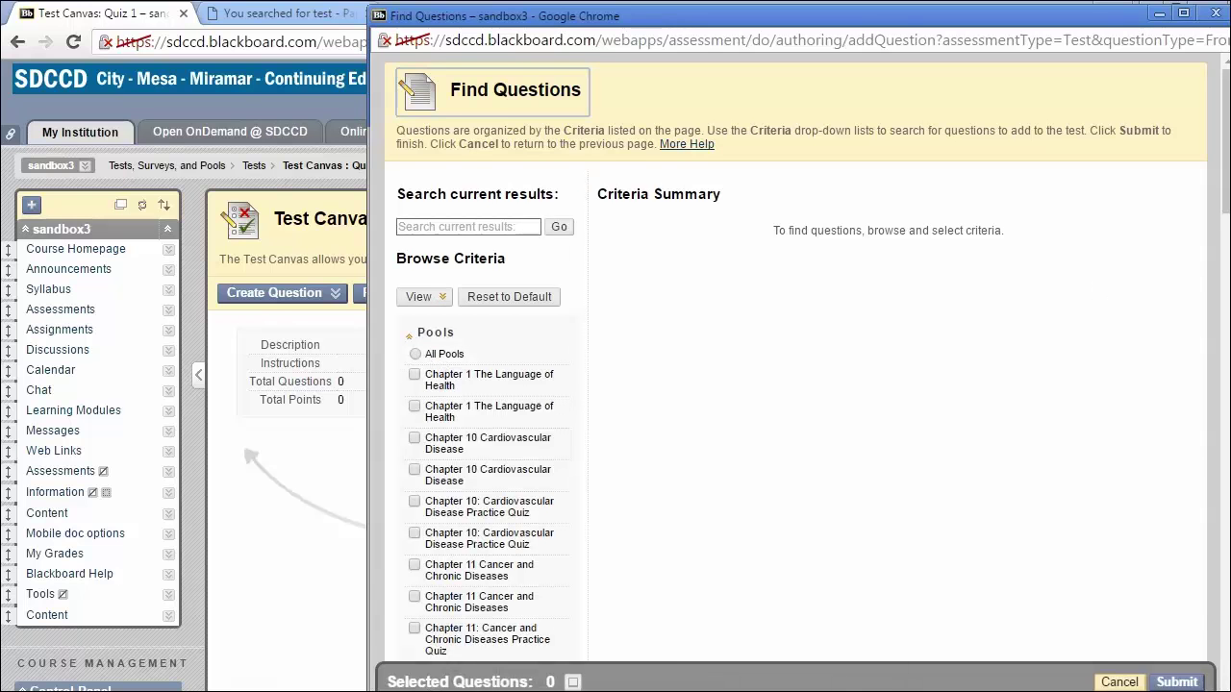
scroll(1223, 205, down, 2)
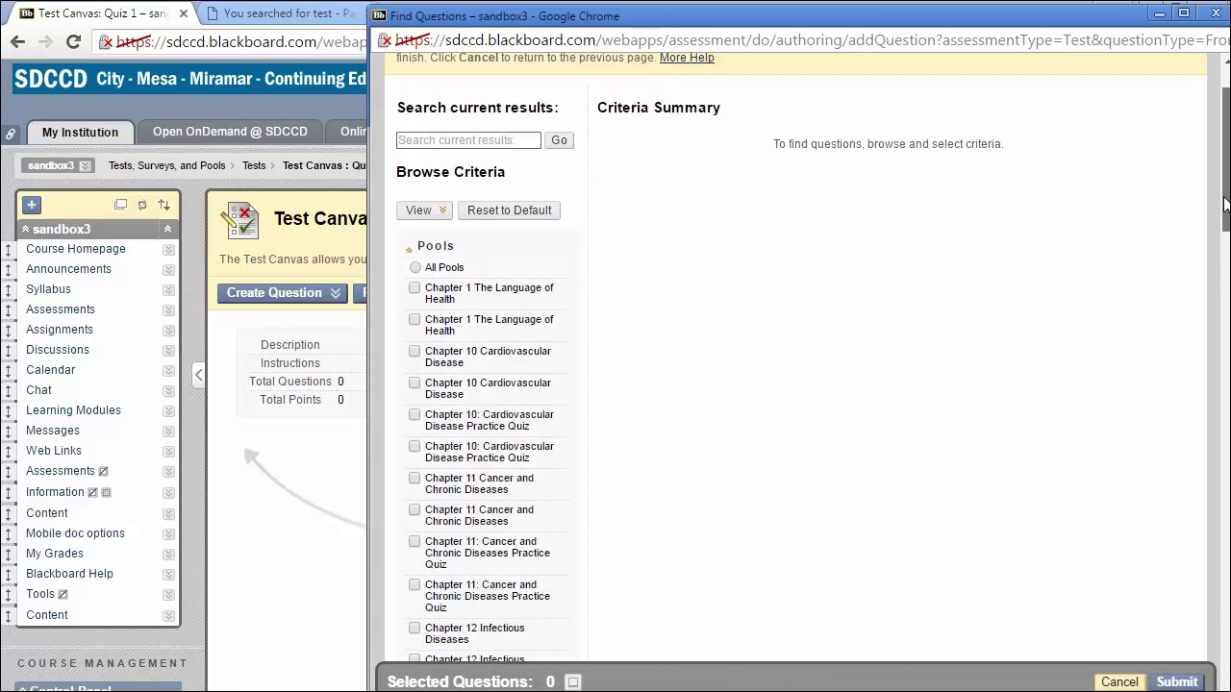
scroll(1224, 205, down, 3)
scroll(1224, 205, up, 5)
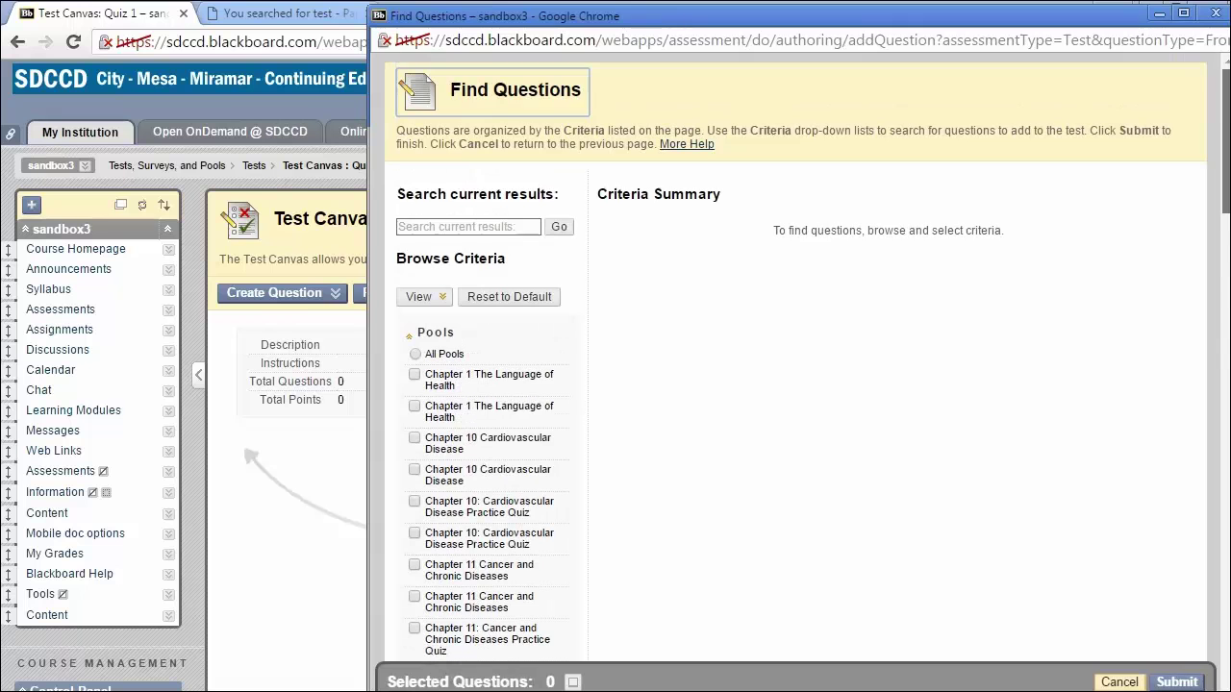
scroll(1224, 205, down, 4)
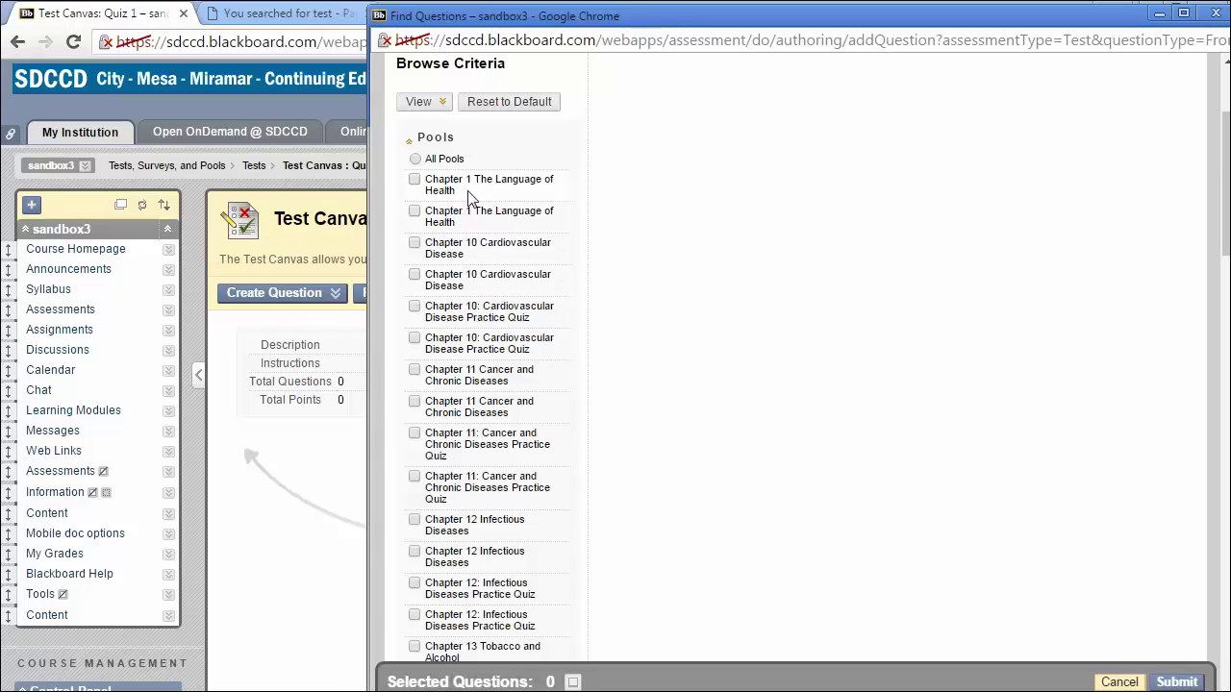
Filter to the Chapter 1 The Language of Health pool and show all 124 questions.
click(414, 182)
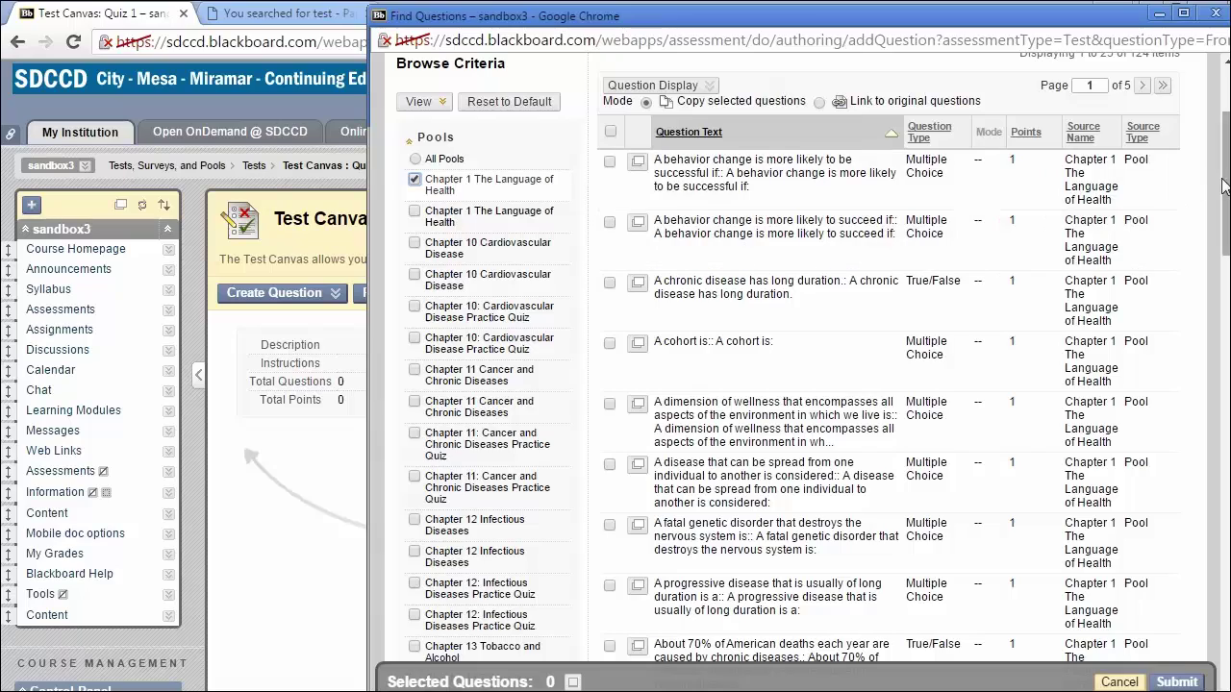
drag(1223, 187, 1223, 514)
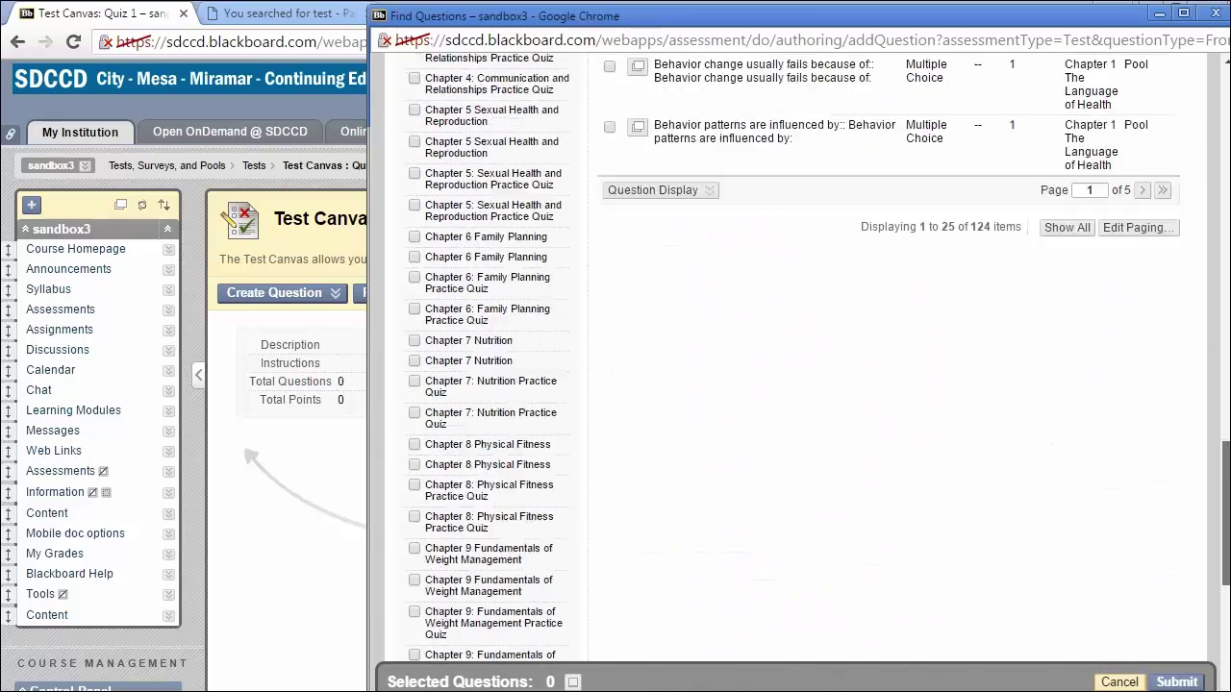
click(1066, 519)
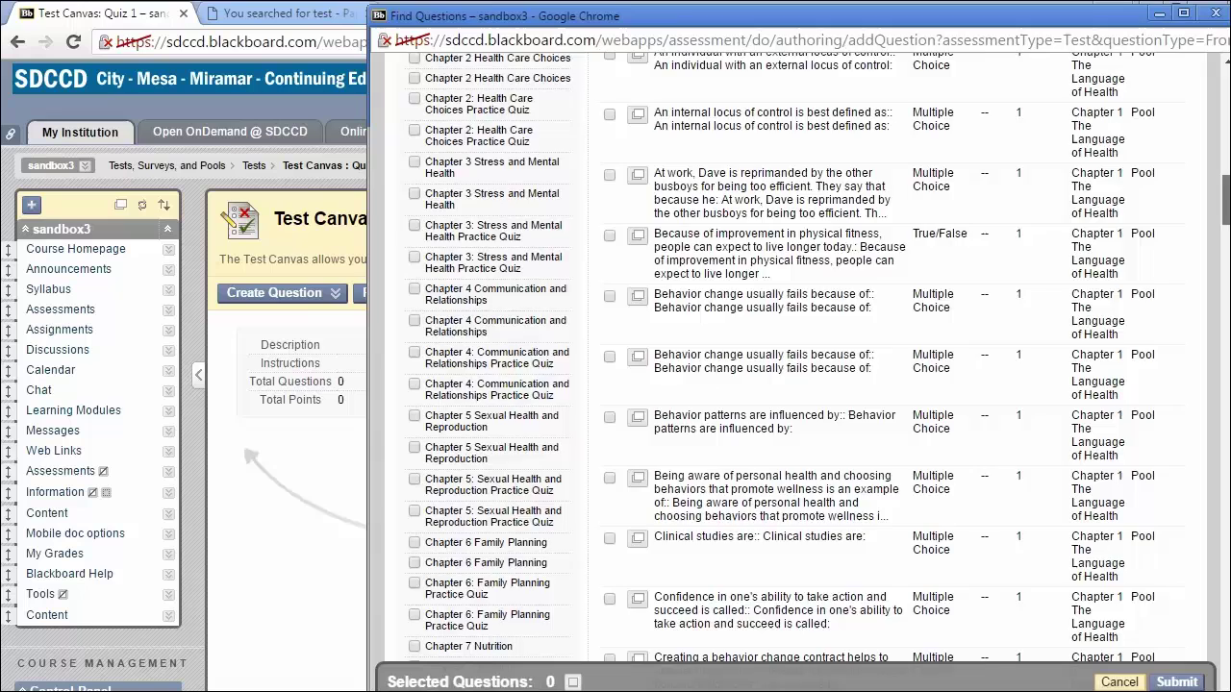
scroll(1221, 204, up, 15)
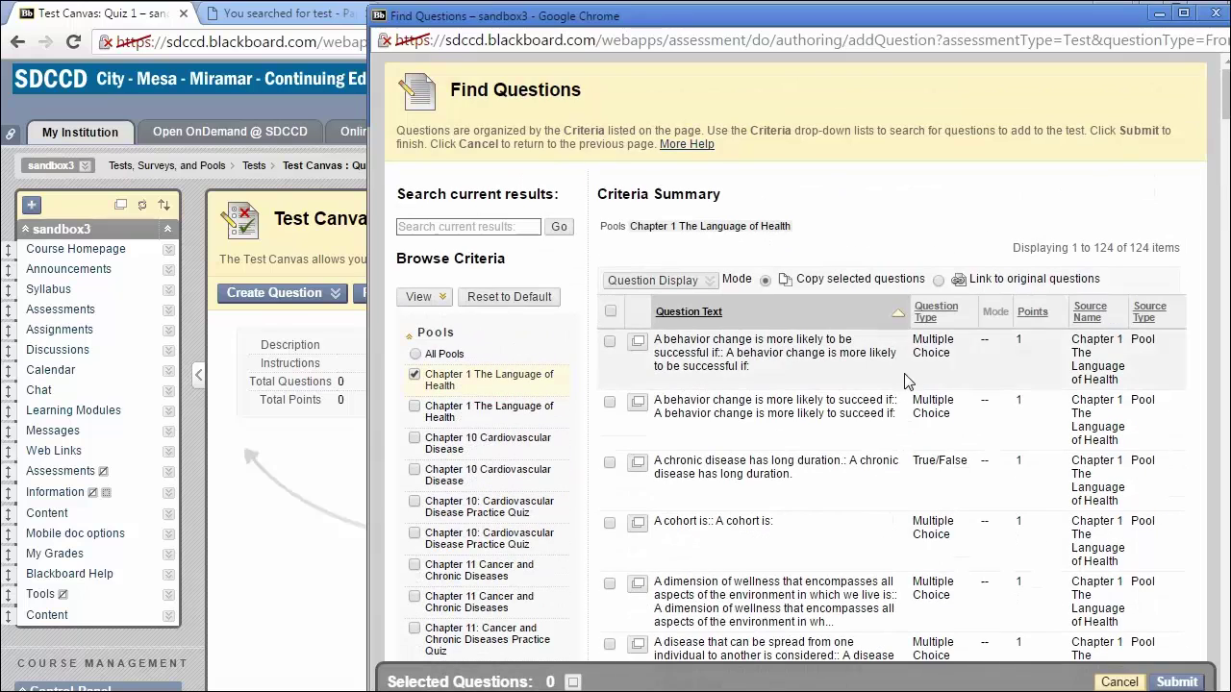
scroll(827, 306, down, 2)
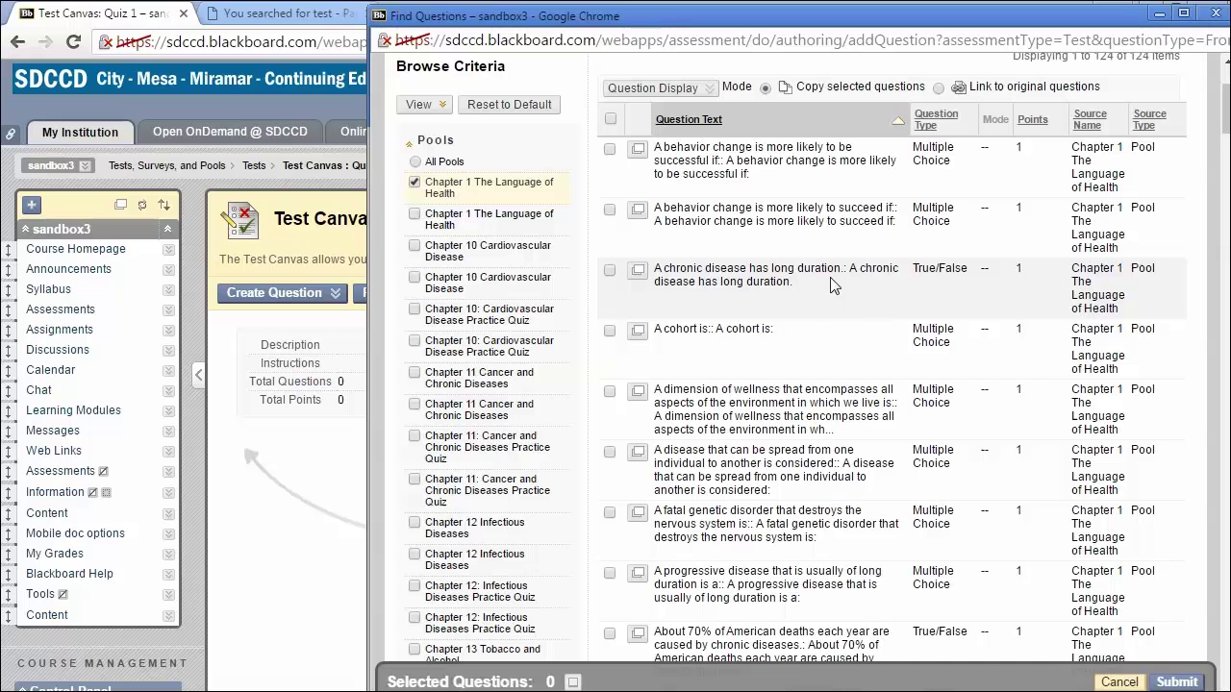
Preview the behavior change question, then check it plus the cohort, spreadable and progressive disease questions.
click(637, 211)
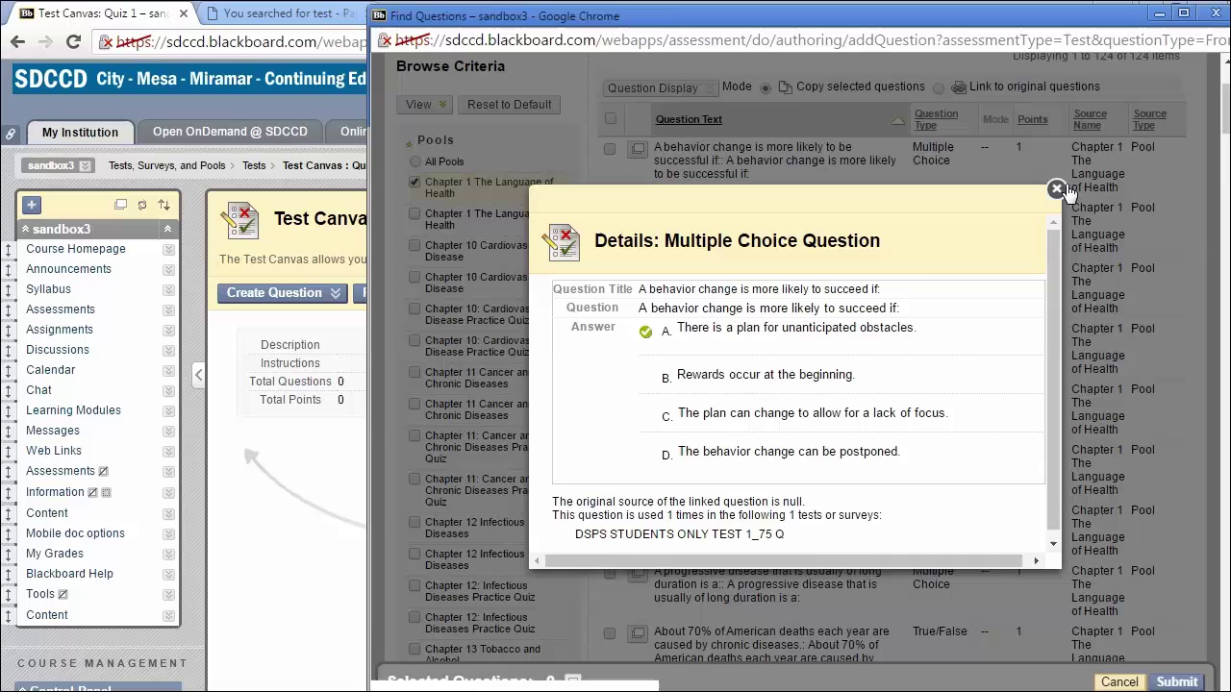
click(1055, 189)
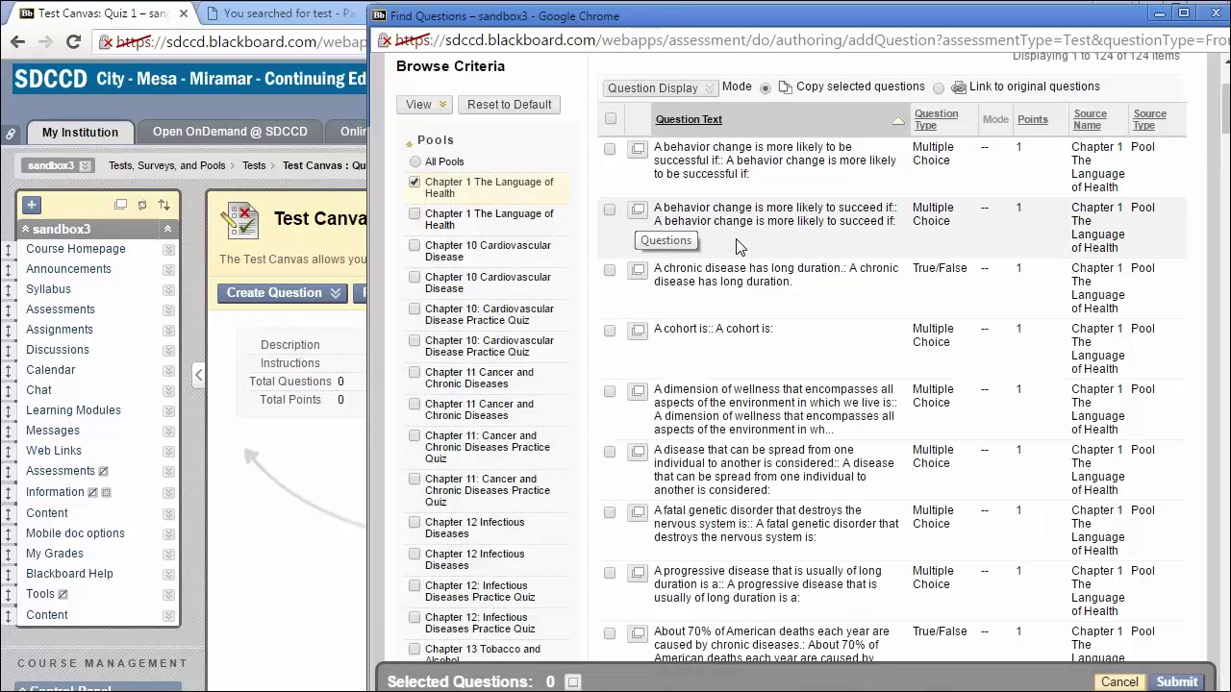
click(608, 210)
click(609, 331)
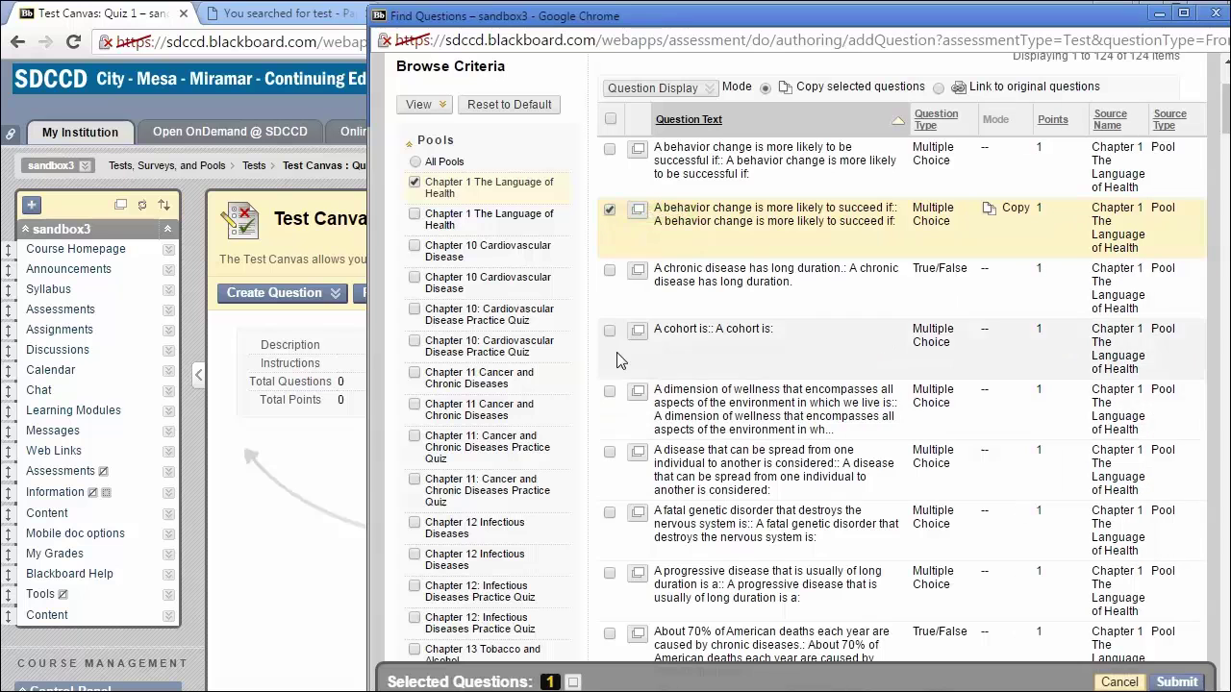
click(608, 451)
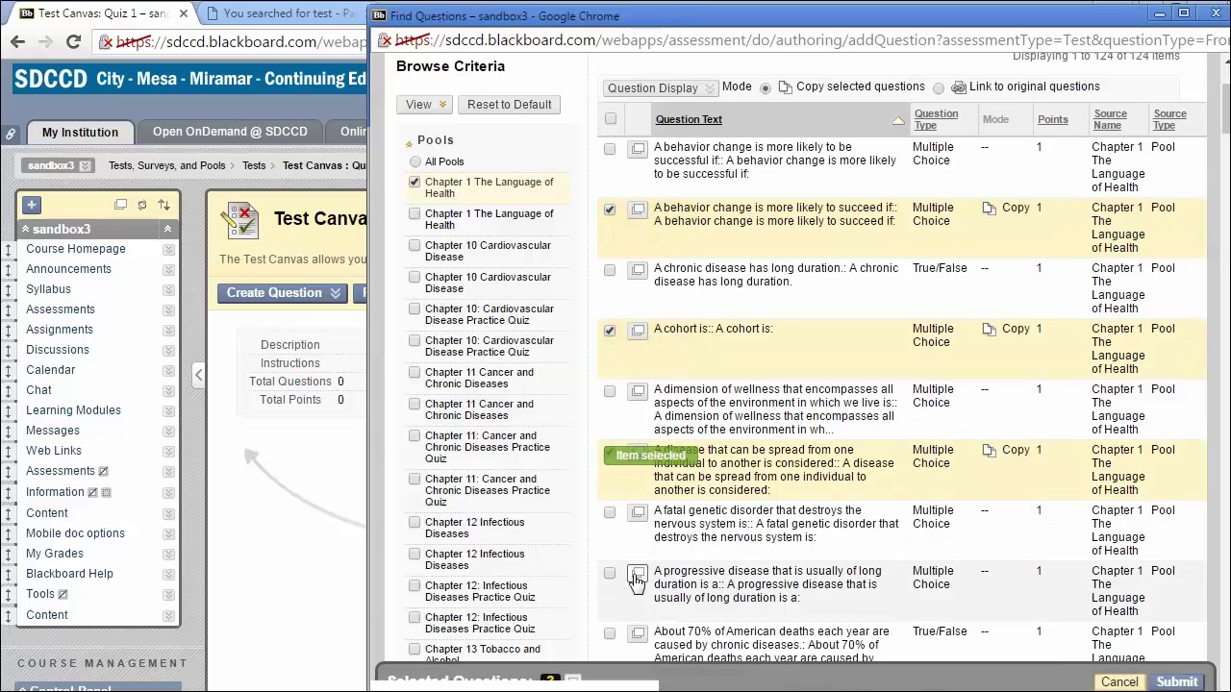
click(610, 574)
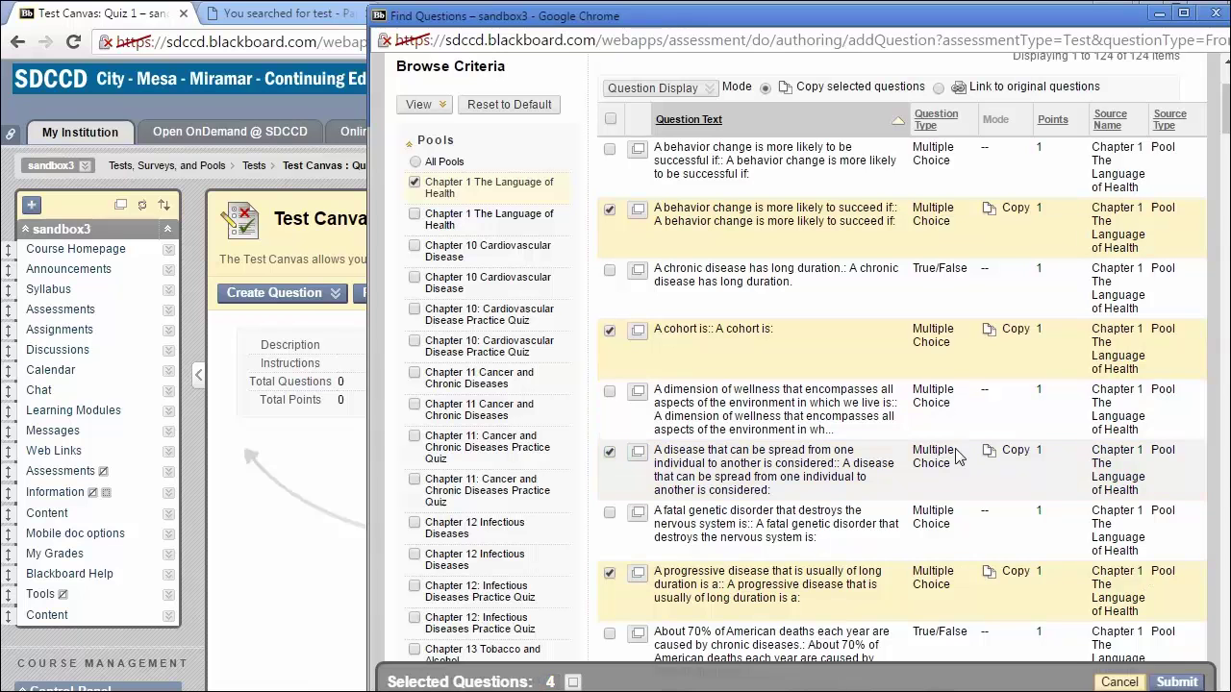
Submit the four copied questions and review them on the Test Canvas (4 questions, 4 points).
click(1177, 680)
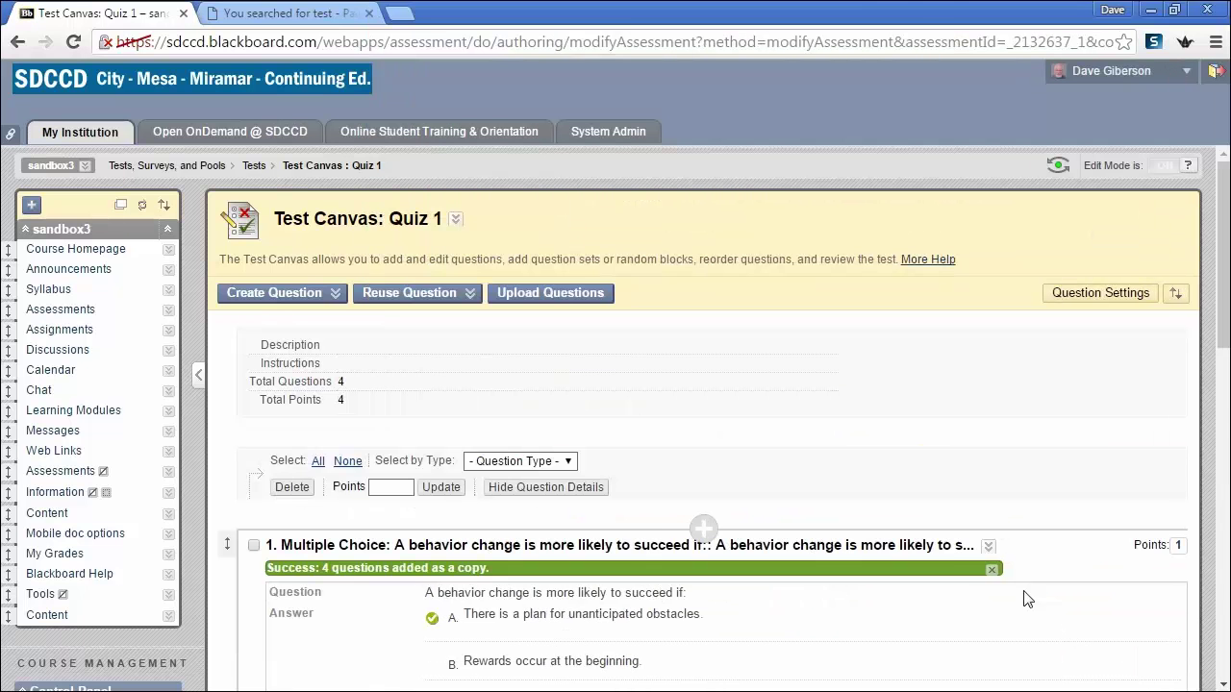
scroll(996, 571, down, 8)
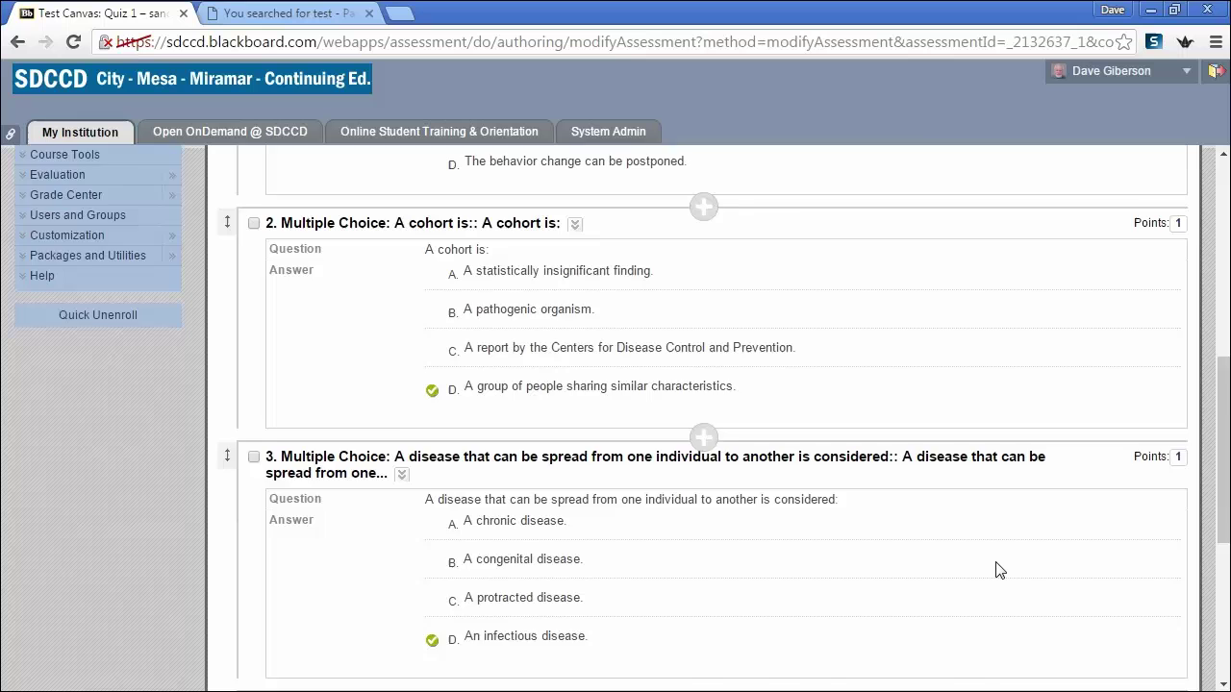
scroll(996, 571, down, 2)
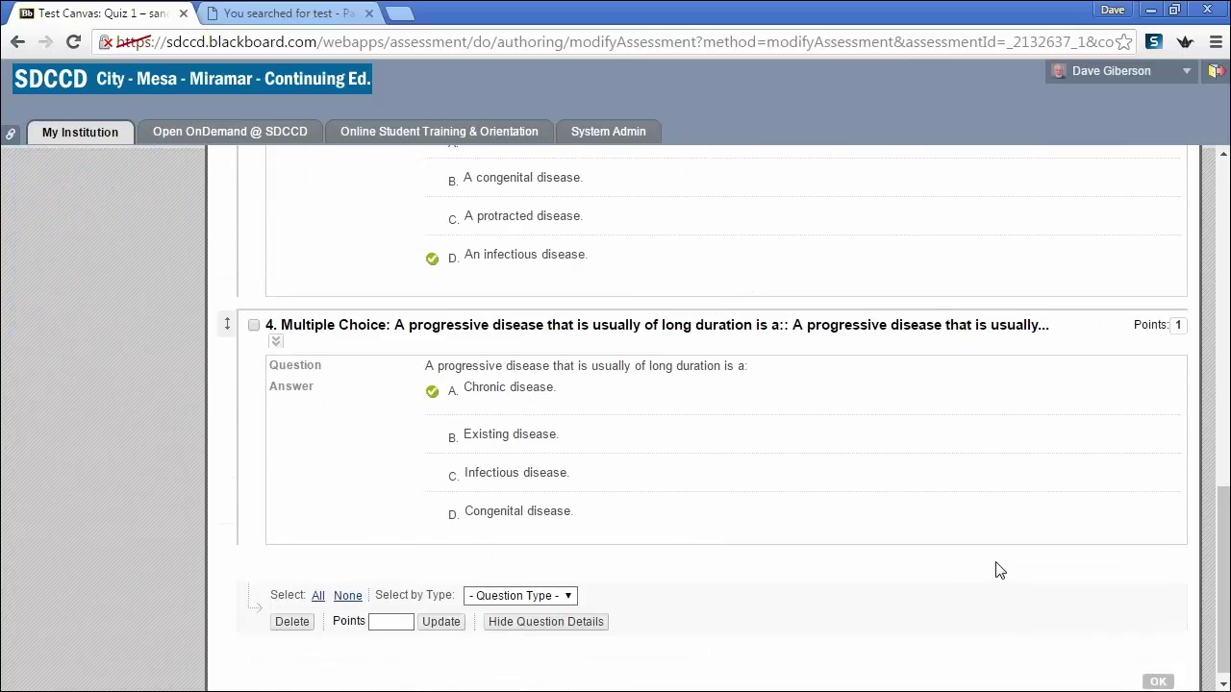
scroll(1000, 571, up, 4)
scroll(997, 571, up, 6)
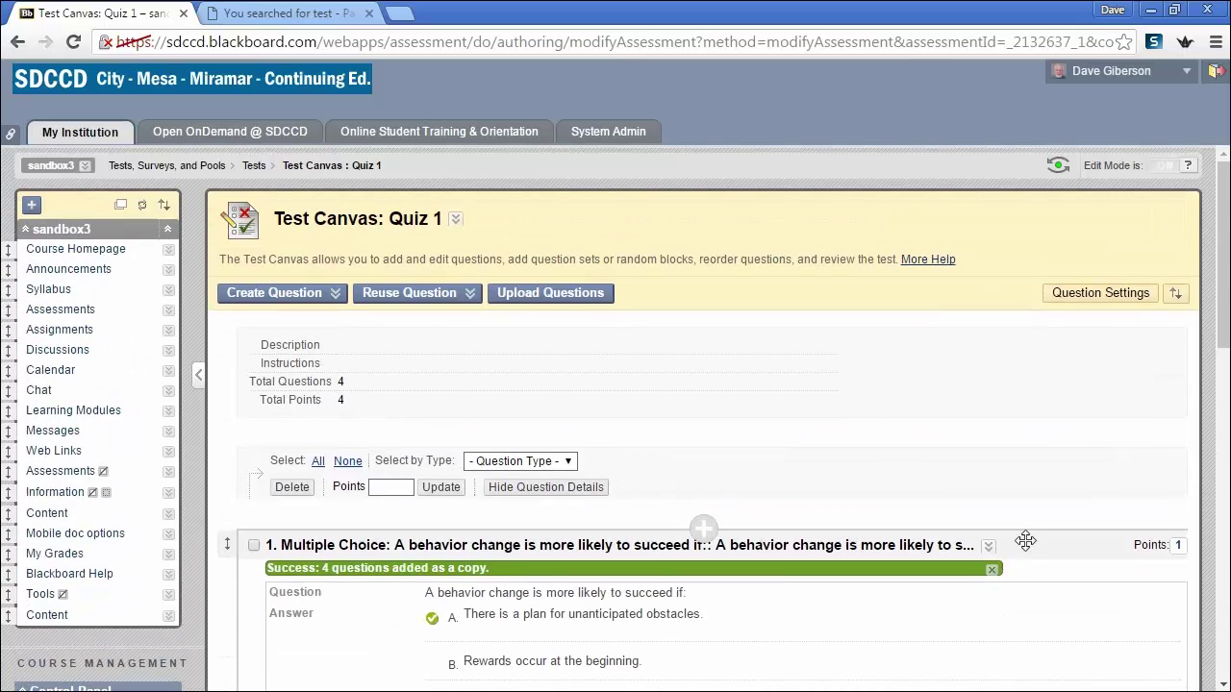
Reopen Find Questions and expand the Tests list under Browse Criteria.
click(429, 295)
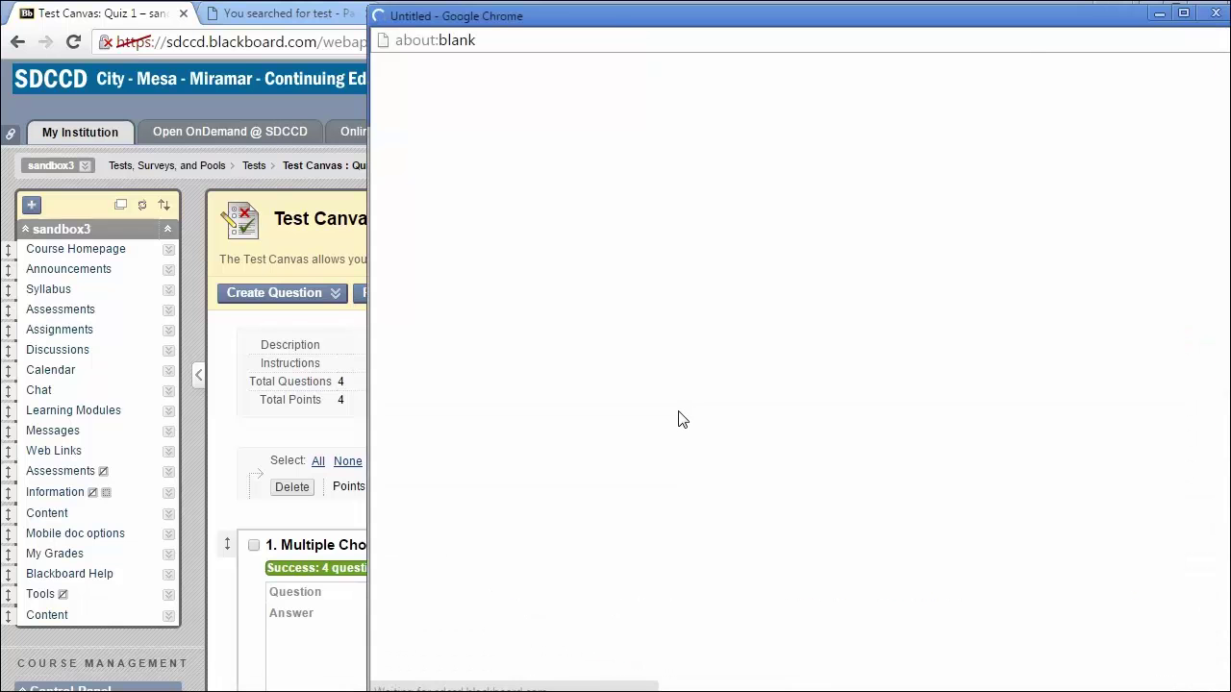
drag(1225, 205, 1226, 678)
click(413, 444)
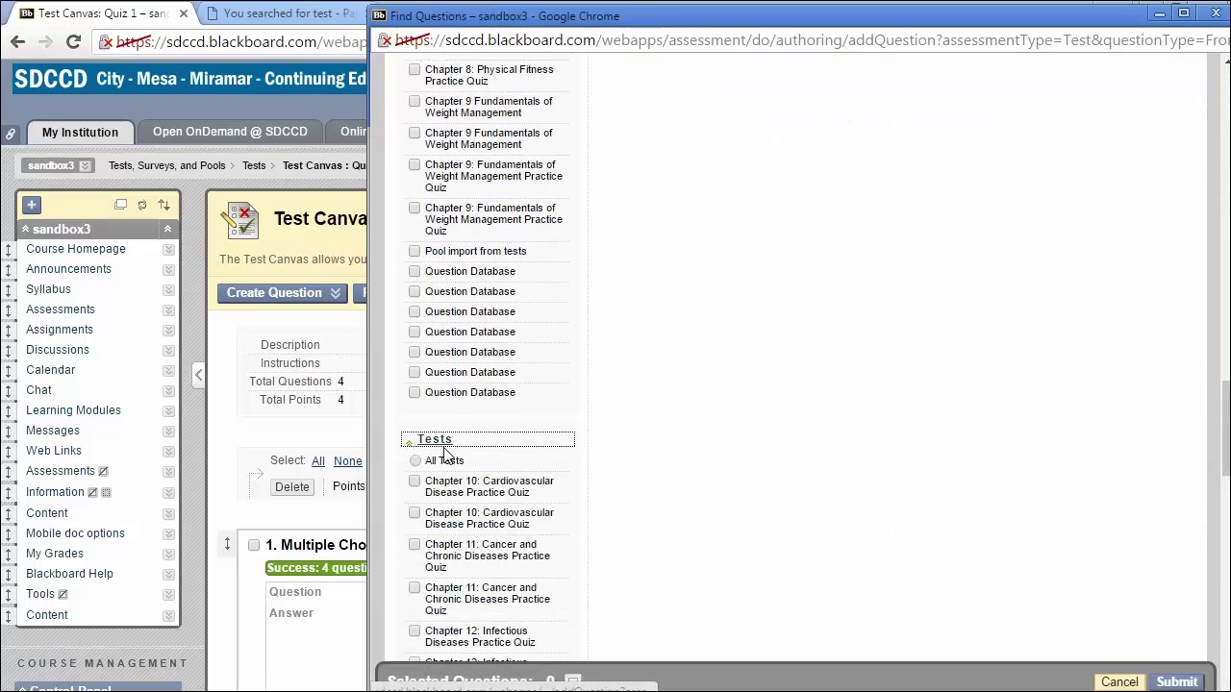
scroll(777, 447, down, 2)
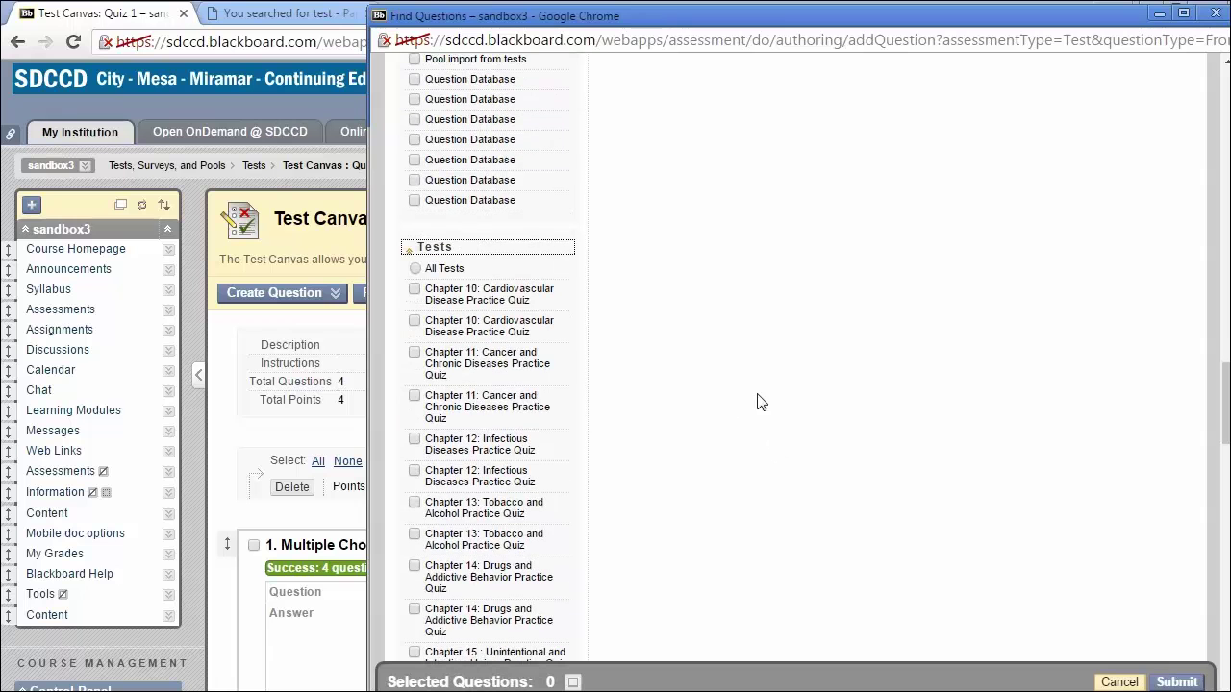
scroll(649, 435, down, 4)
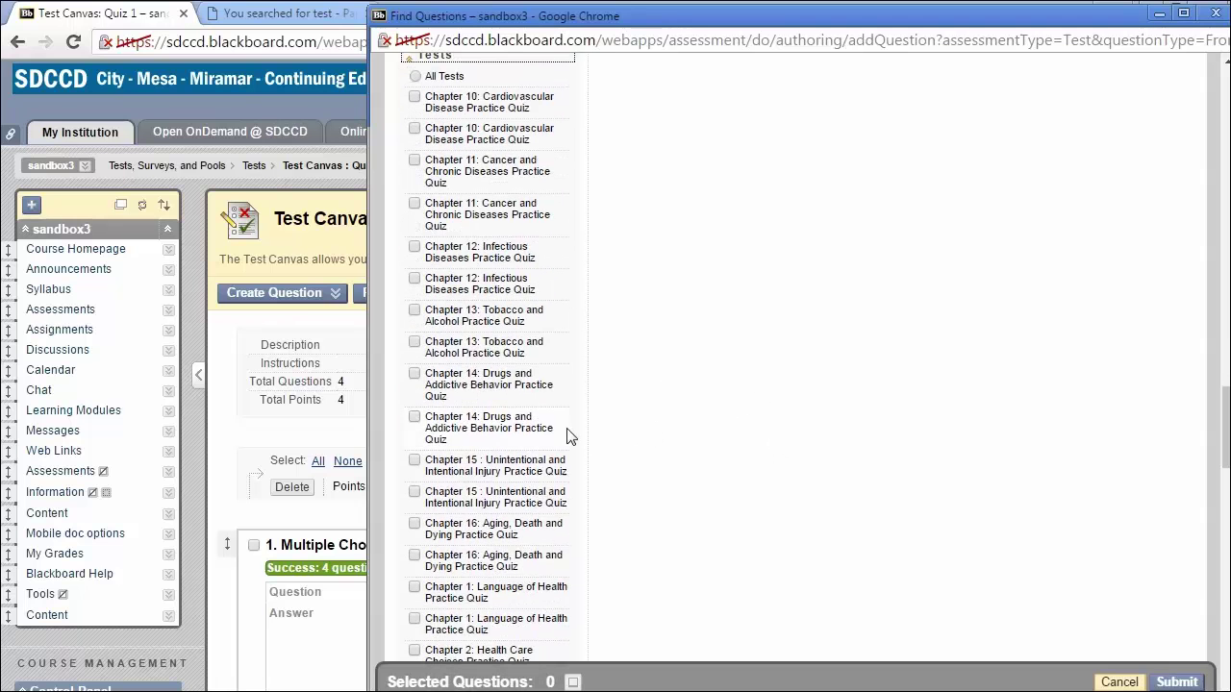
scroll(565, 434, down, 2)
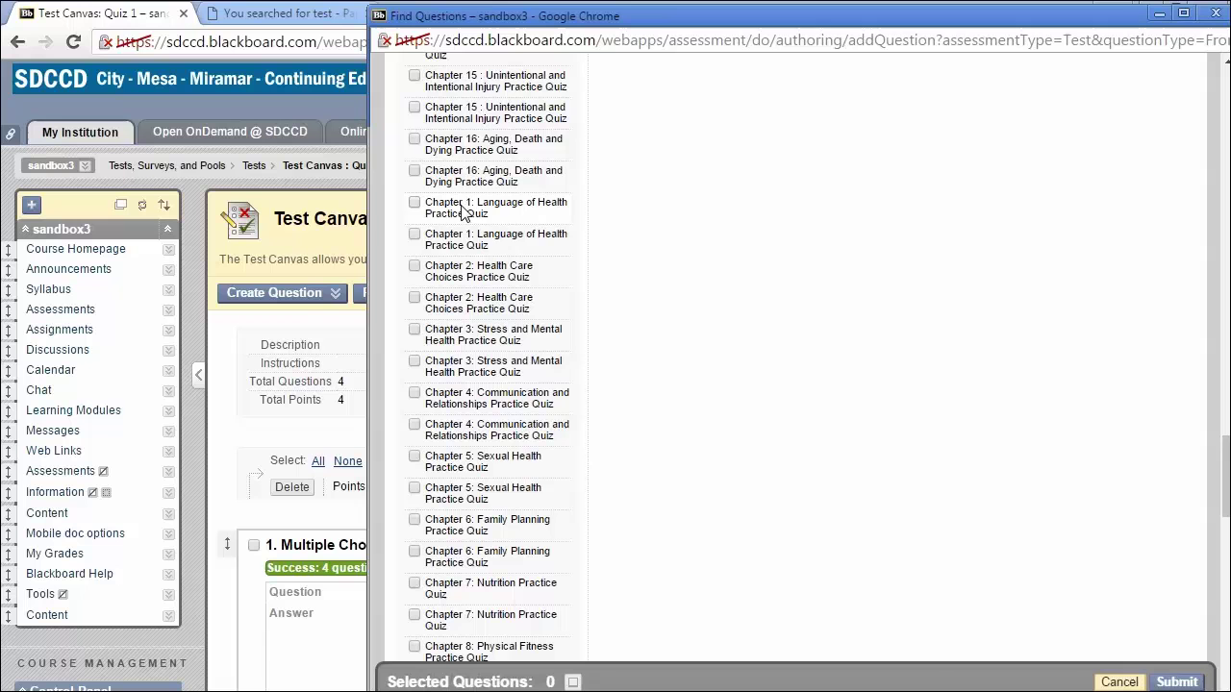
Filter to the Chapter 1: Language of Health Practice Quiz and check the accountability and being-aware questions.
click(415, 206)
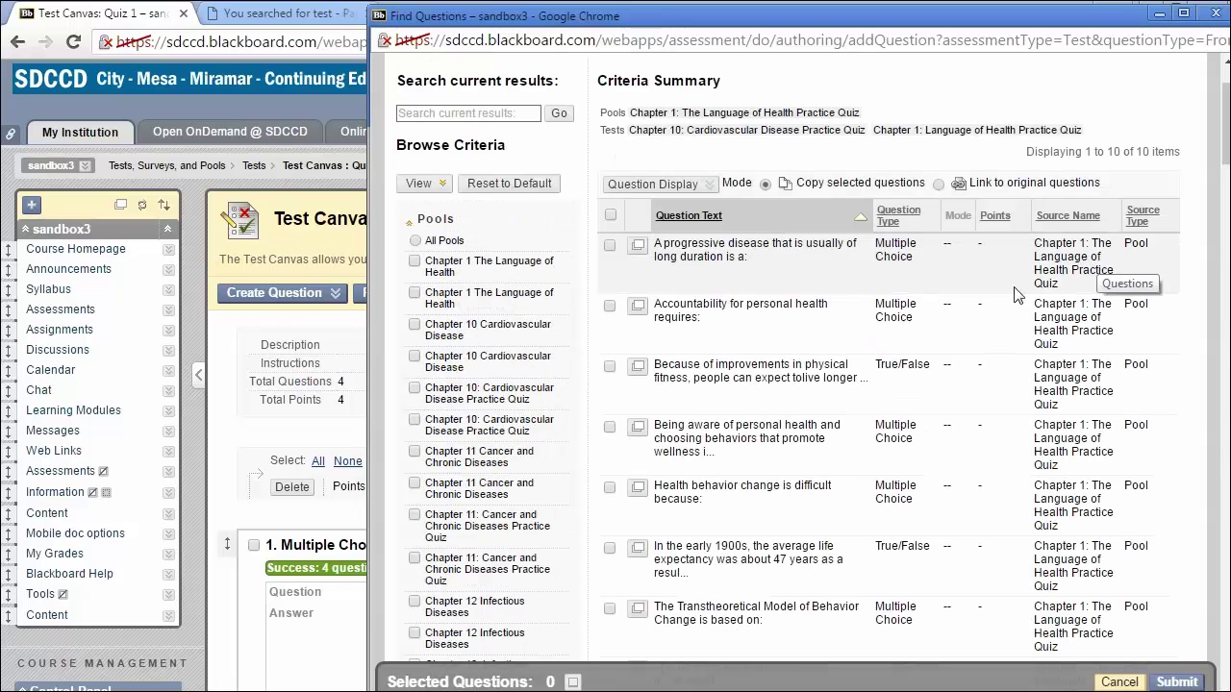
click(609, 306)
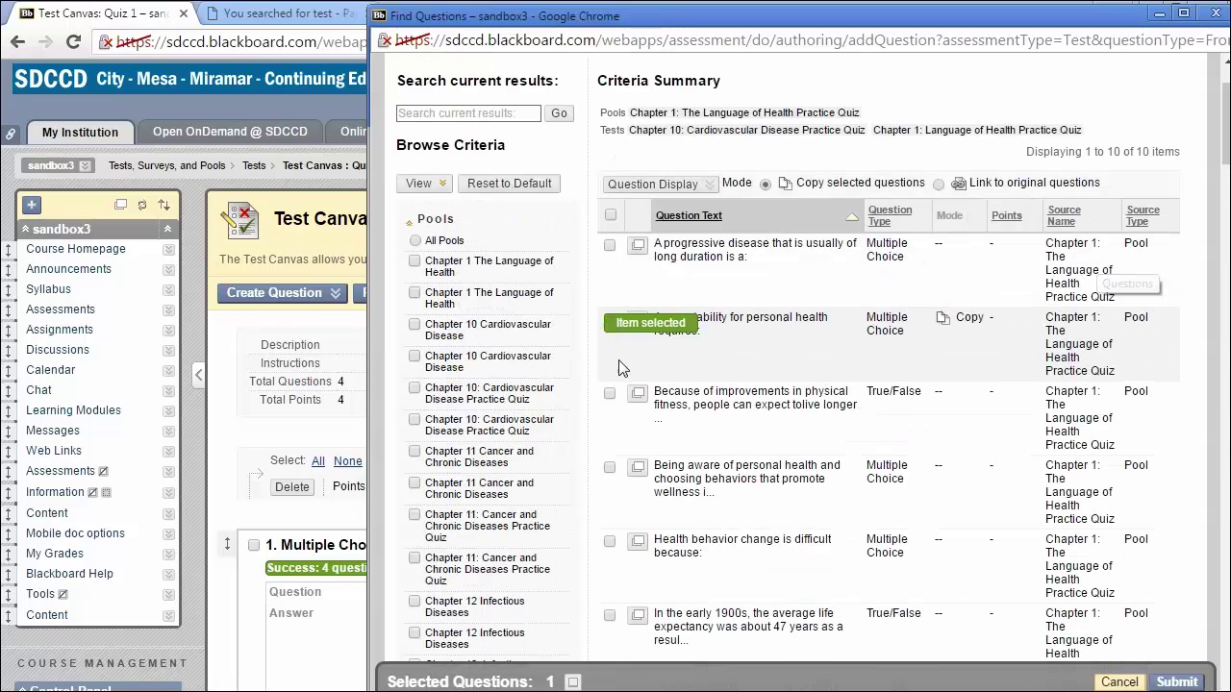
click(608, 468)
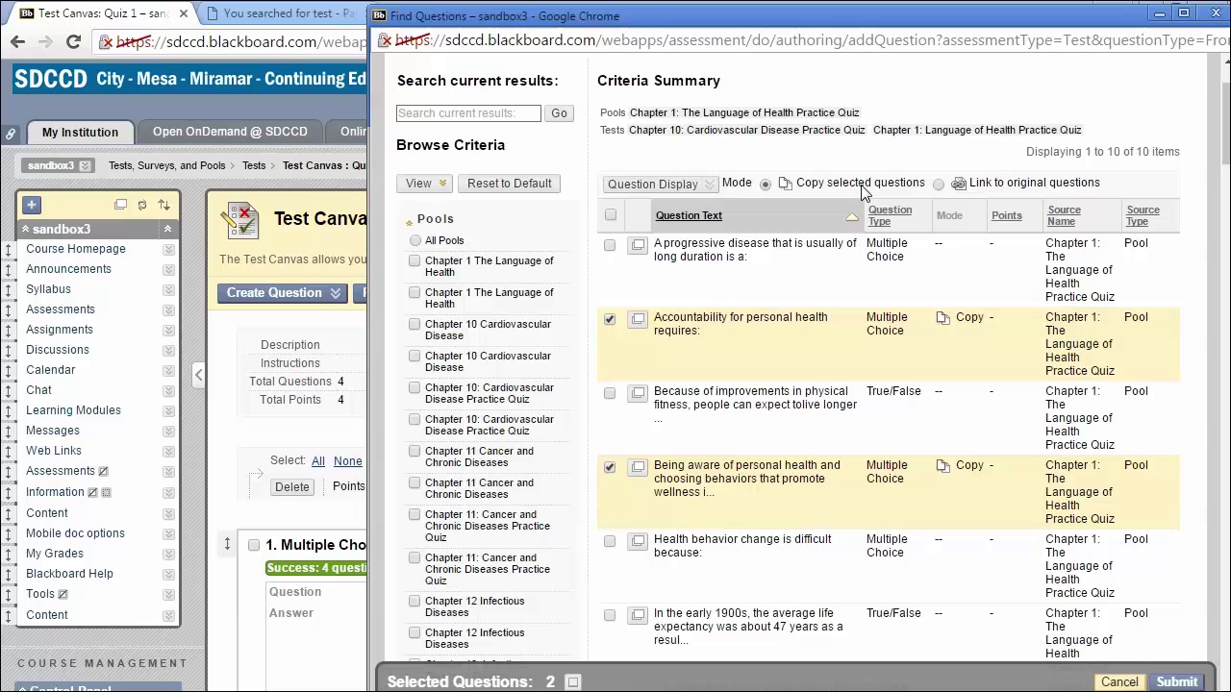
Make the chosen questions link to their originals and submit, giving Quiz 1 6 questions and 24 points.
click(939, 187)
click(938, 185)
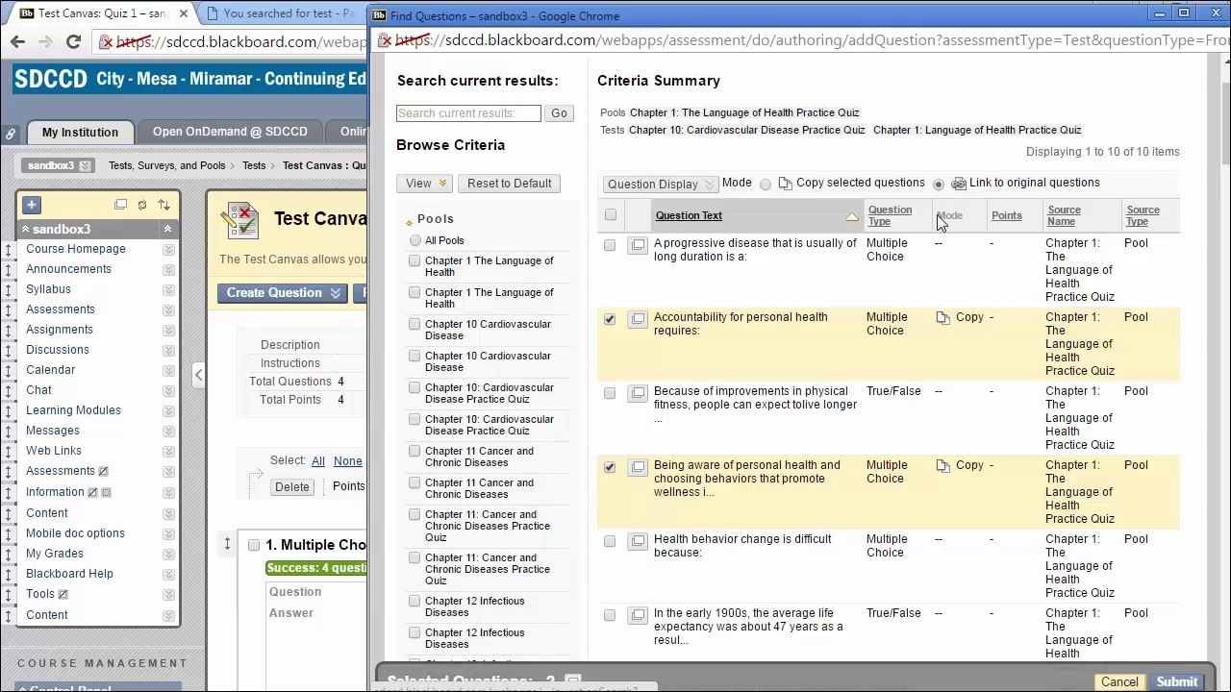
drag(1226, 159, 1221, 404)
click(1175, 683)
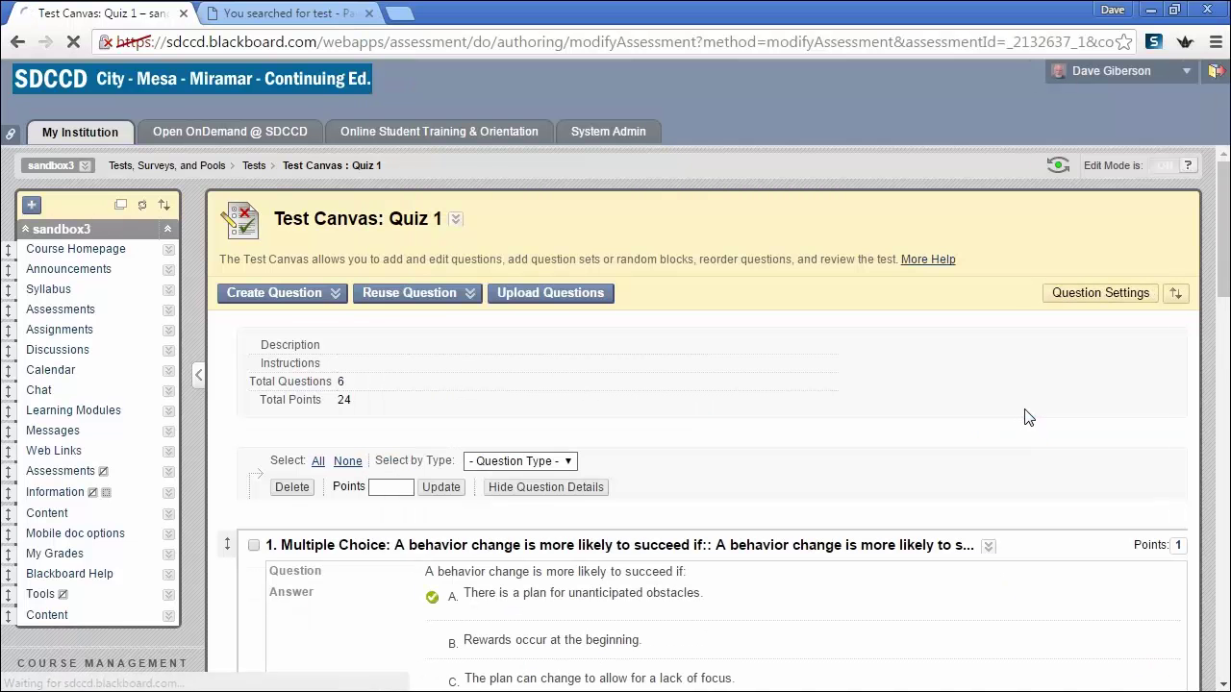
drag(1223, 288, 1224, 522)
drag(1224, 466, 1224, 162)
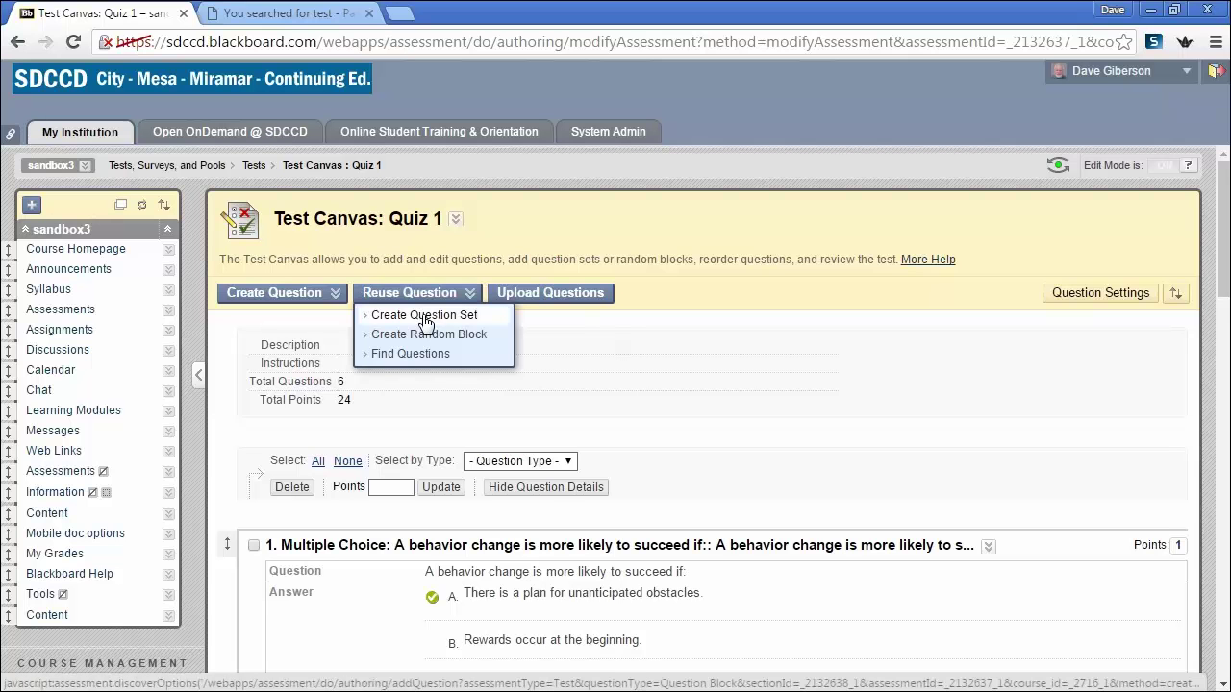
Start a Create Question Set, filter to the Chapter 1 The Language of Health pool, and show all 124.
click(426, 318)
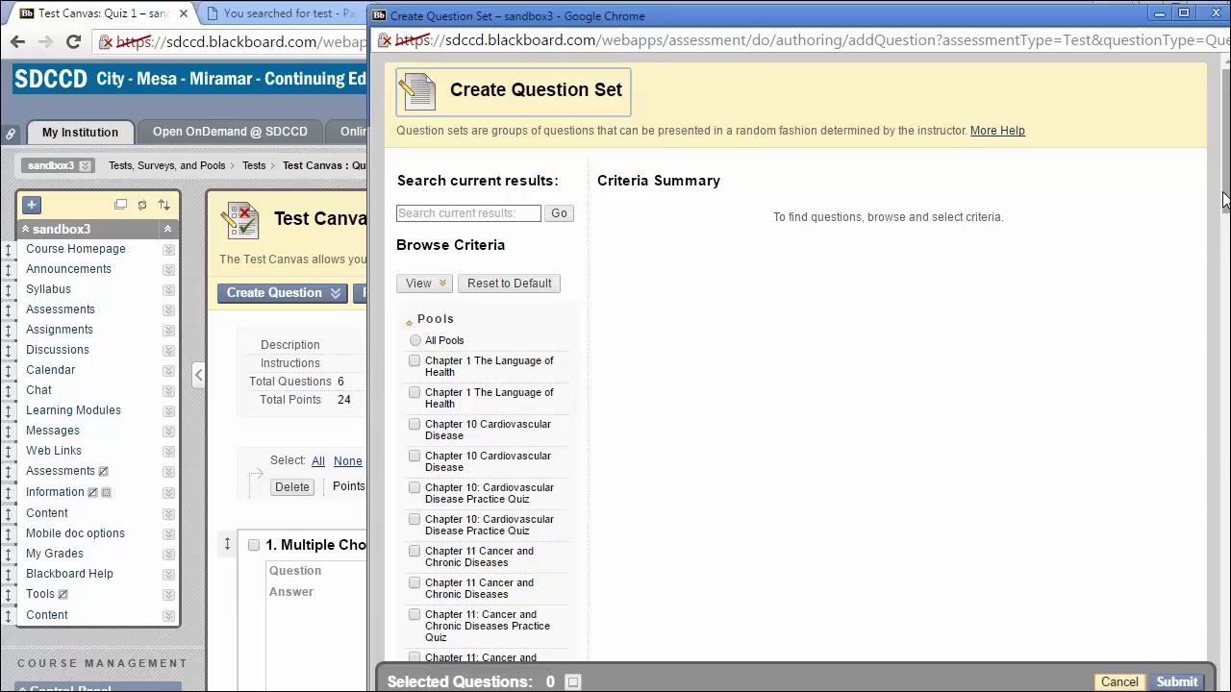
drag(1223, 202, 1224, 241)
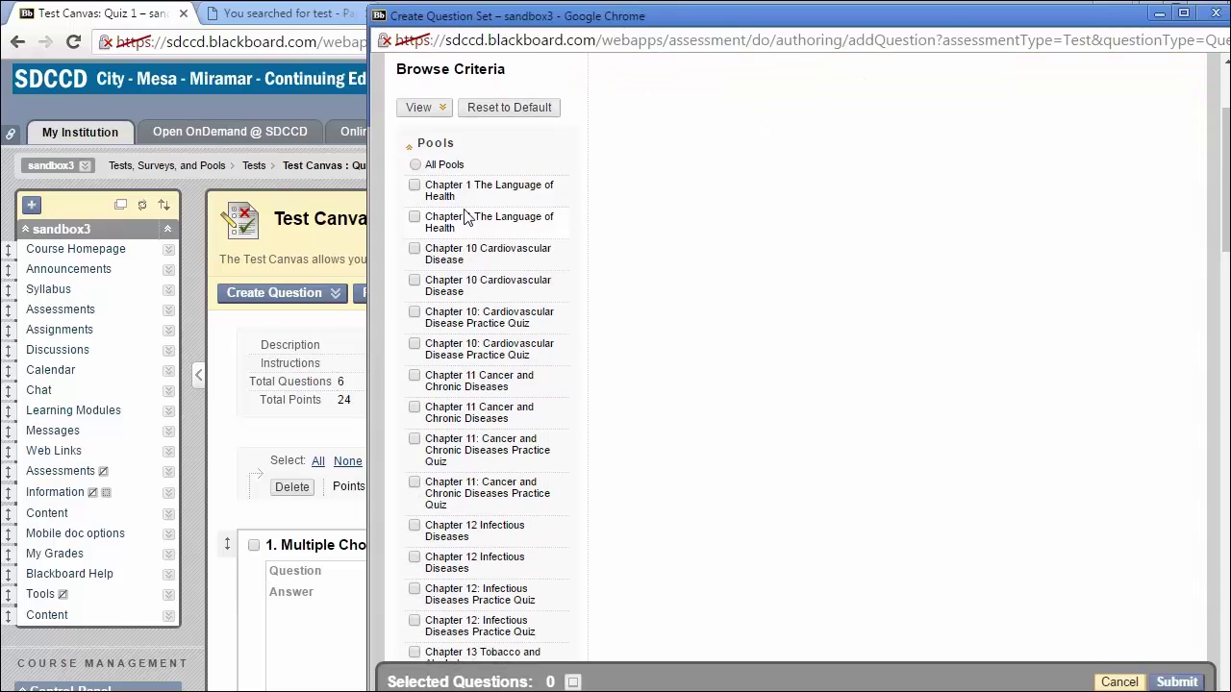
click(414, 186)
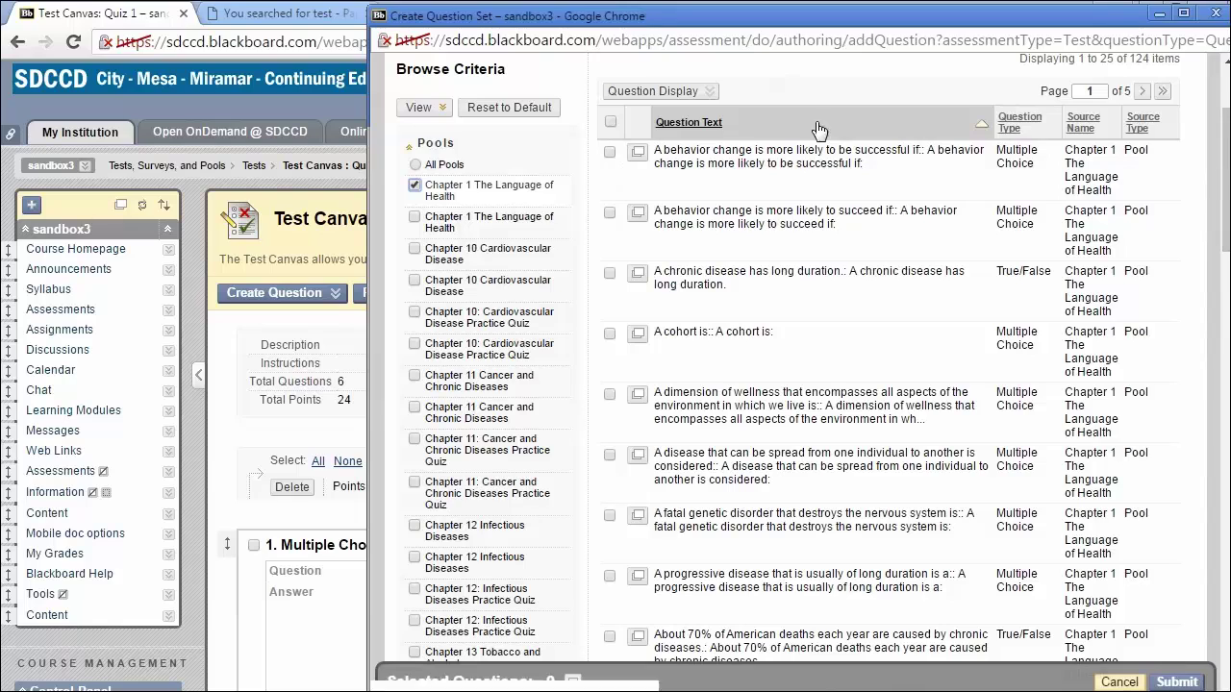
drag(1226, 204, 1190, 499)
click(1066, 407)
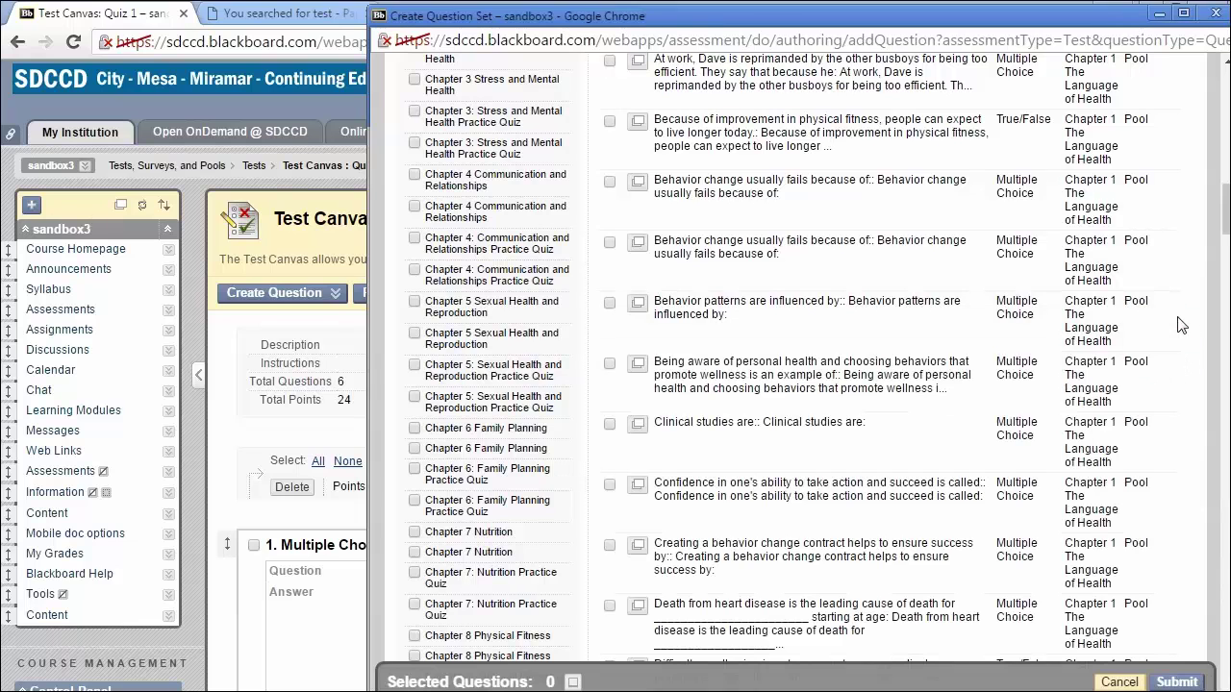
drag(1224, 217, 1225, 96)
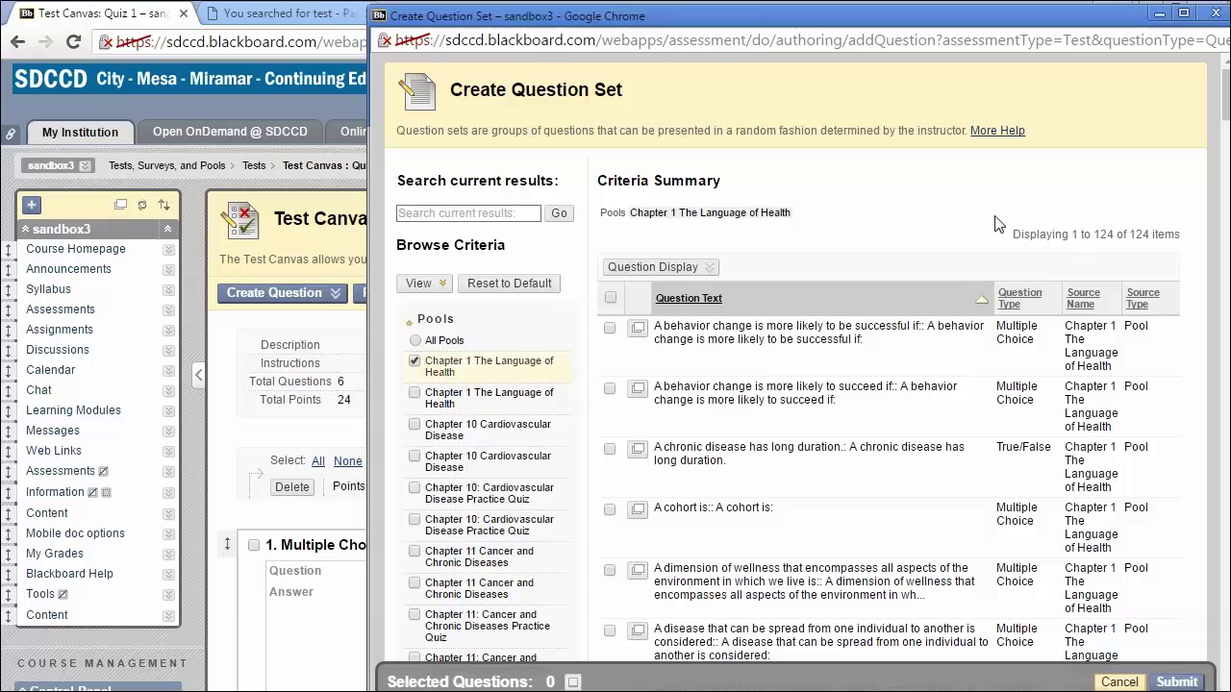
Check the first seven pool questions individually for the question set.
click(609, 327)
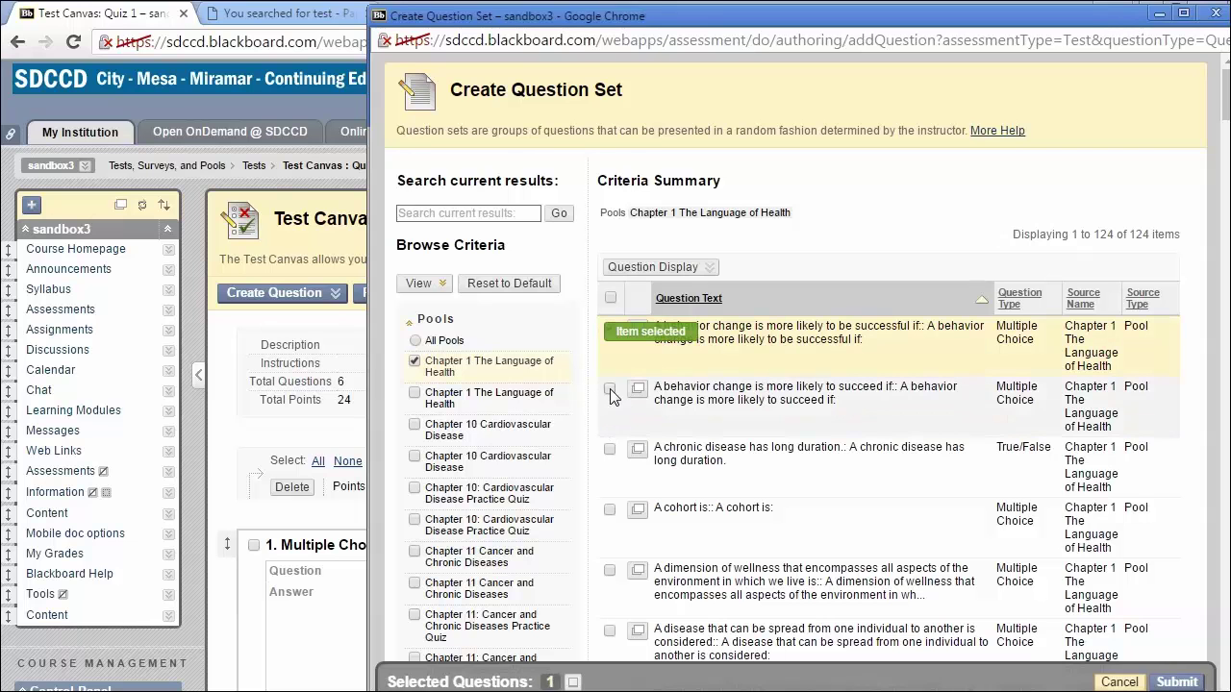
click(608, 388)
click(608, 449)
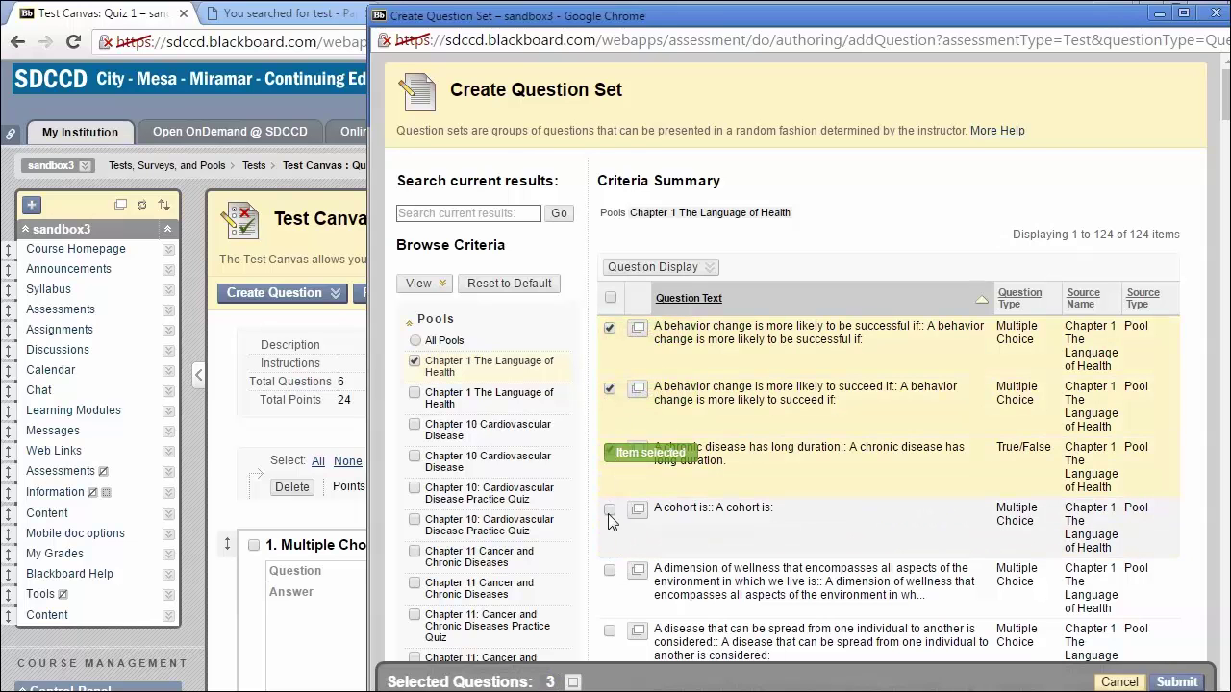
click(608, 510)
click(609, 570)
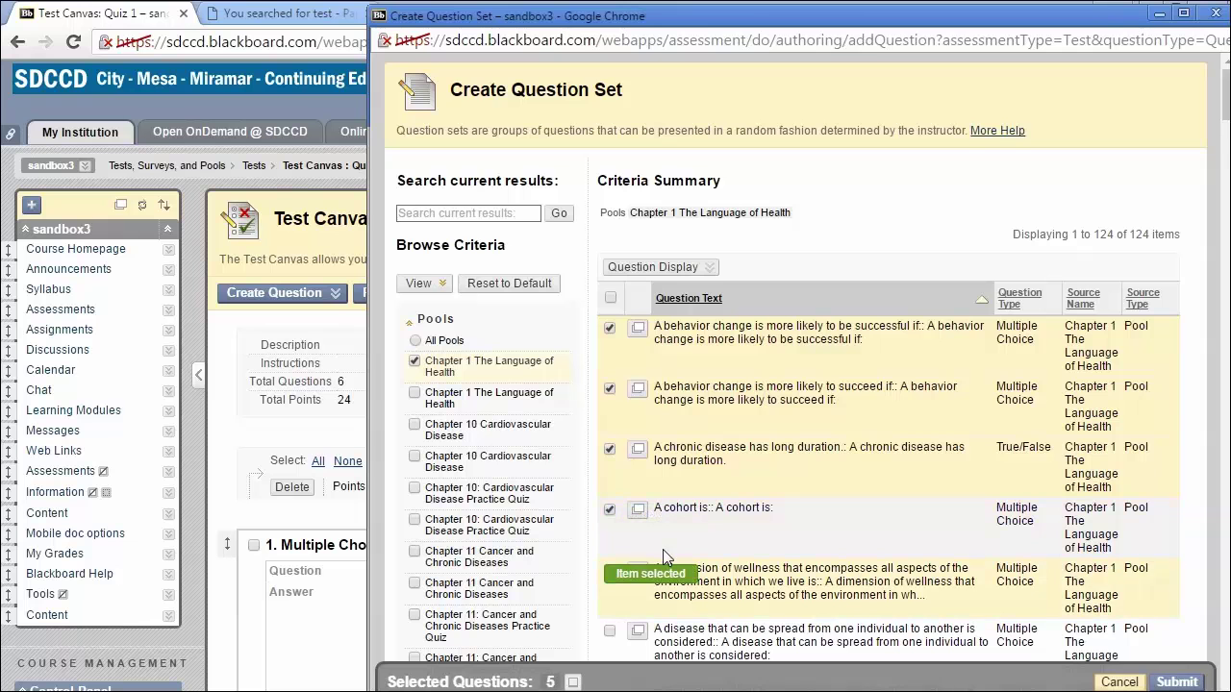
scroll(669, 551, down, 2)
click(608, 439)
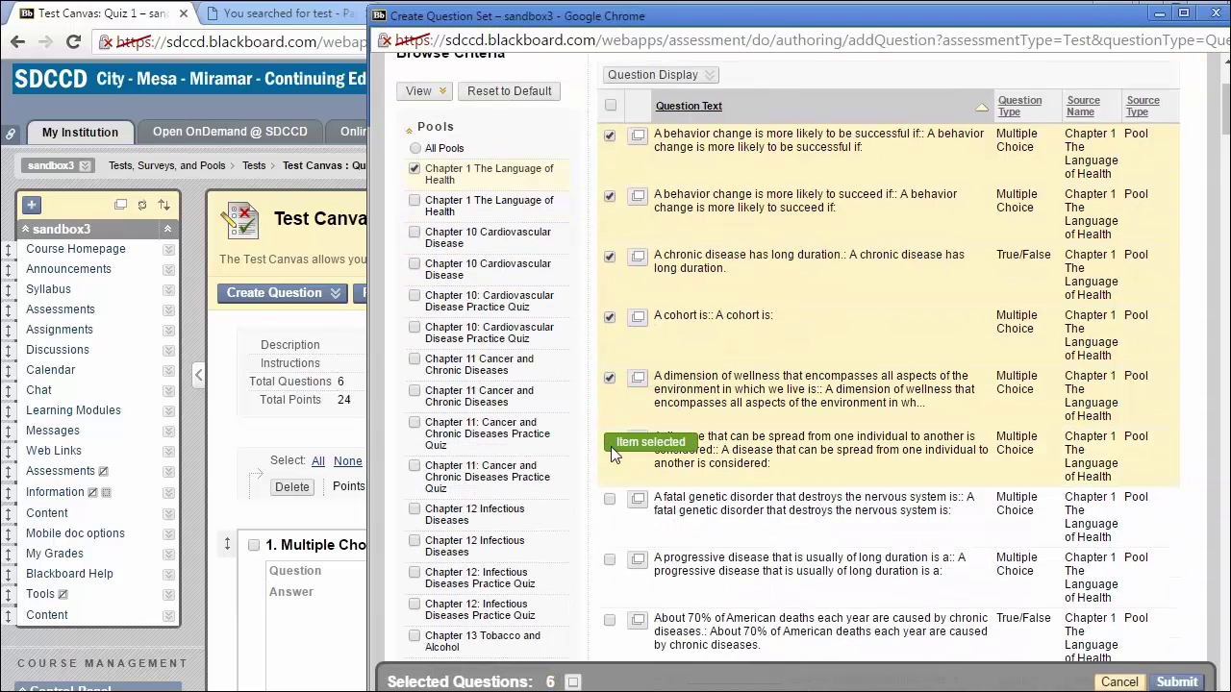
click(609, 500)
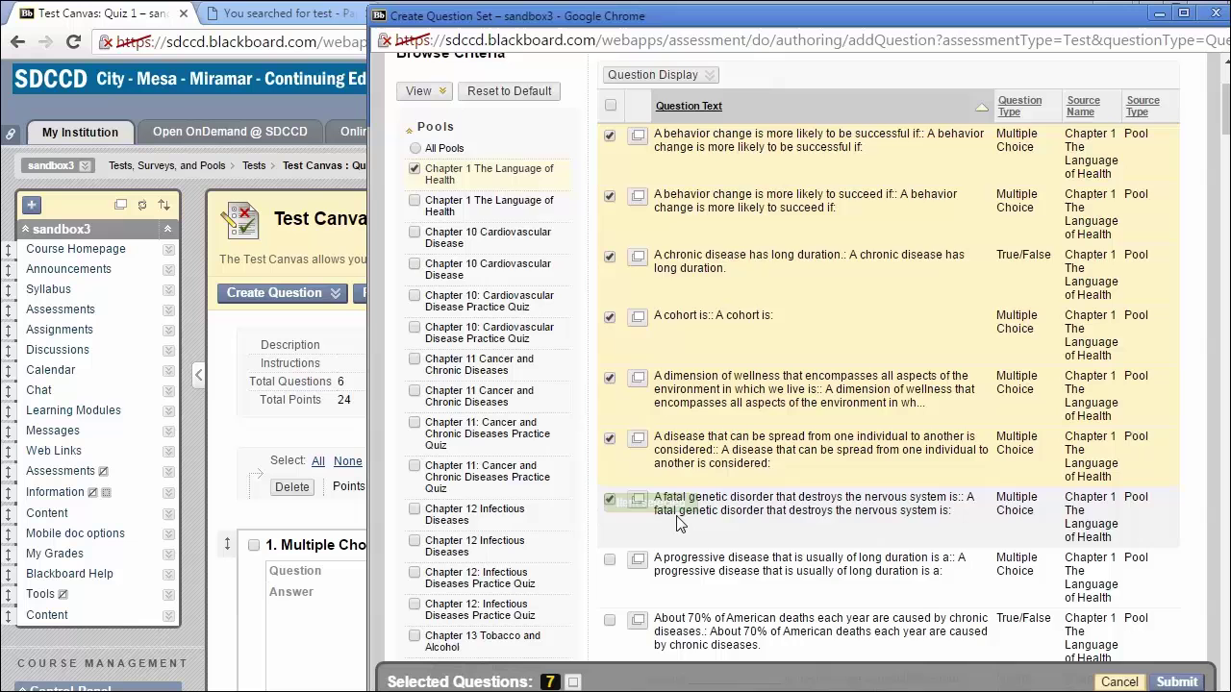
scroll(673, 519, up, 2)
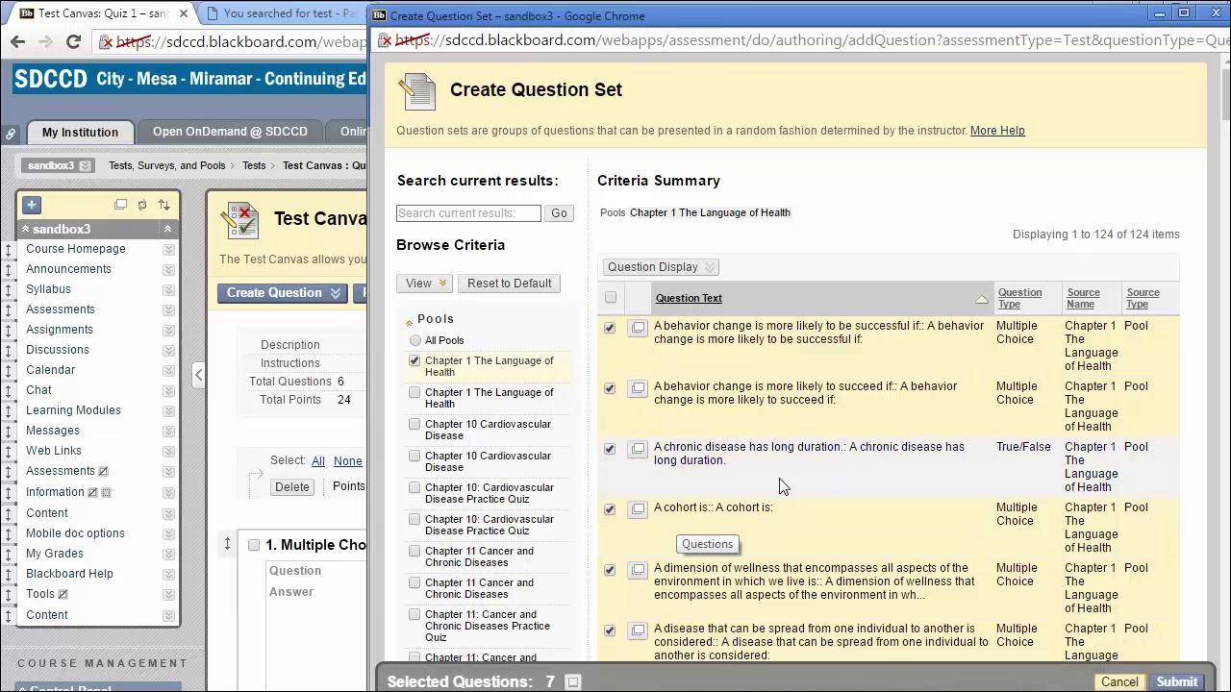
Select all 124 questions and submit the set, bringing Quiz 1 to 7 questions and 34 points.
click(609, 299)
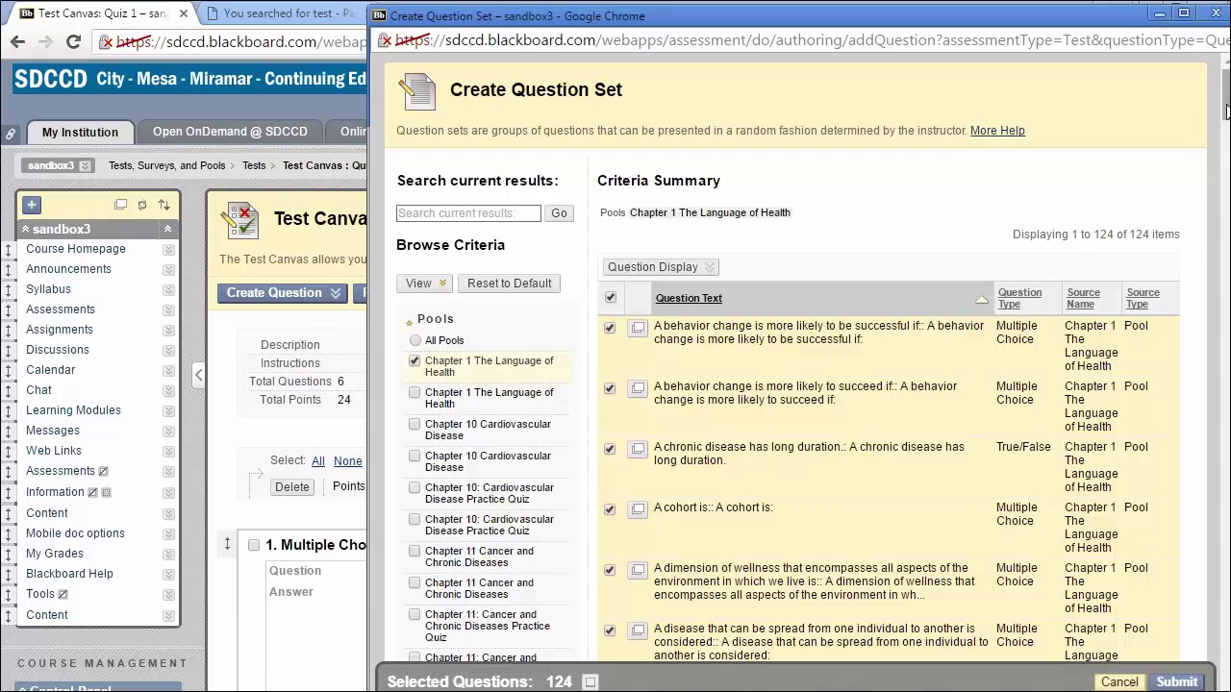
drag(1226, 111, 1203, 684)
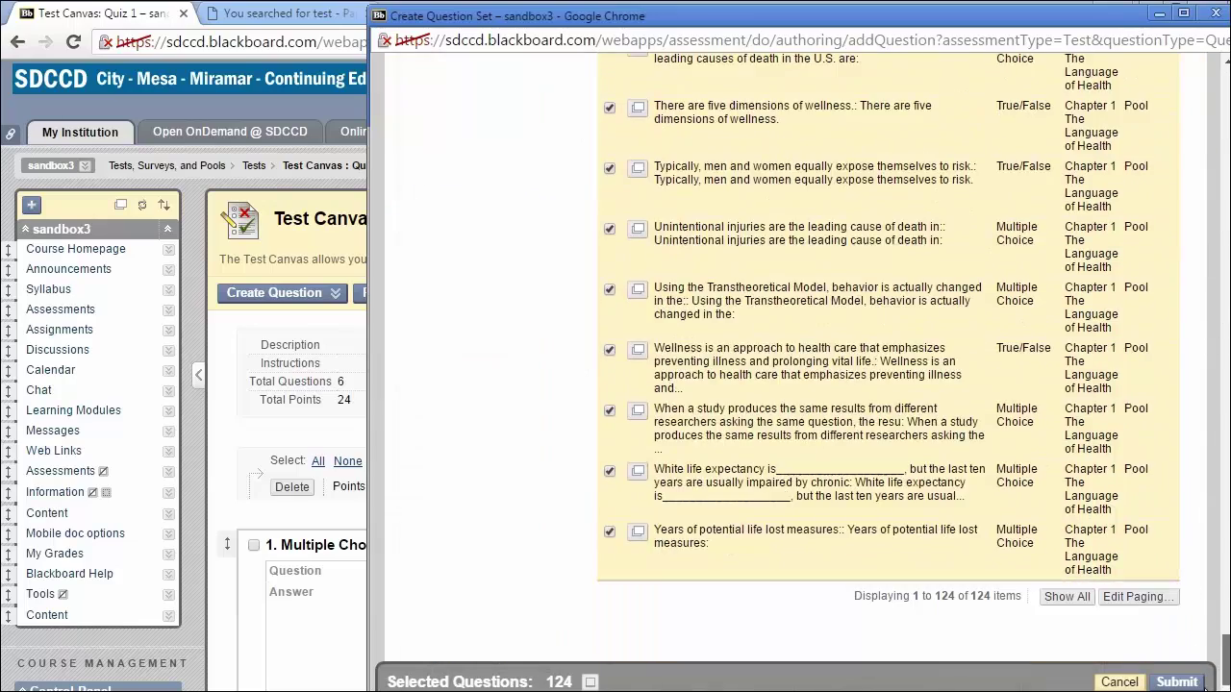
key(Home)
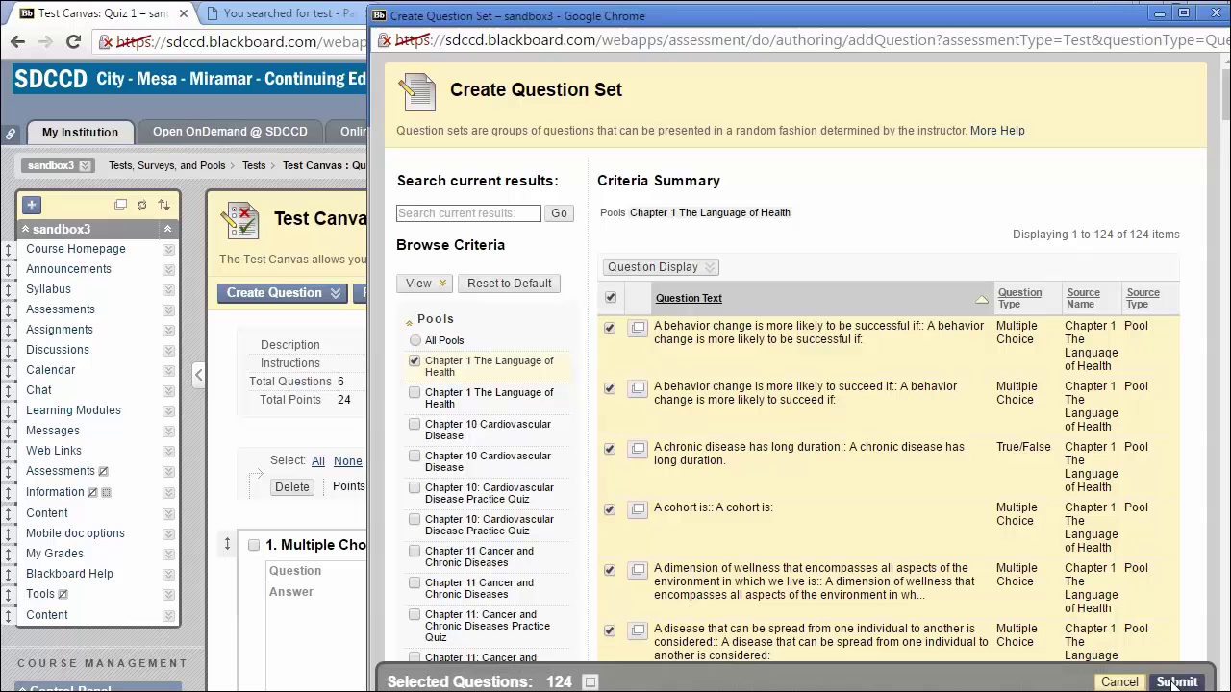
click(1175, 683)
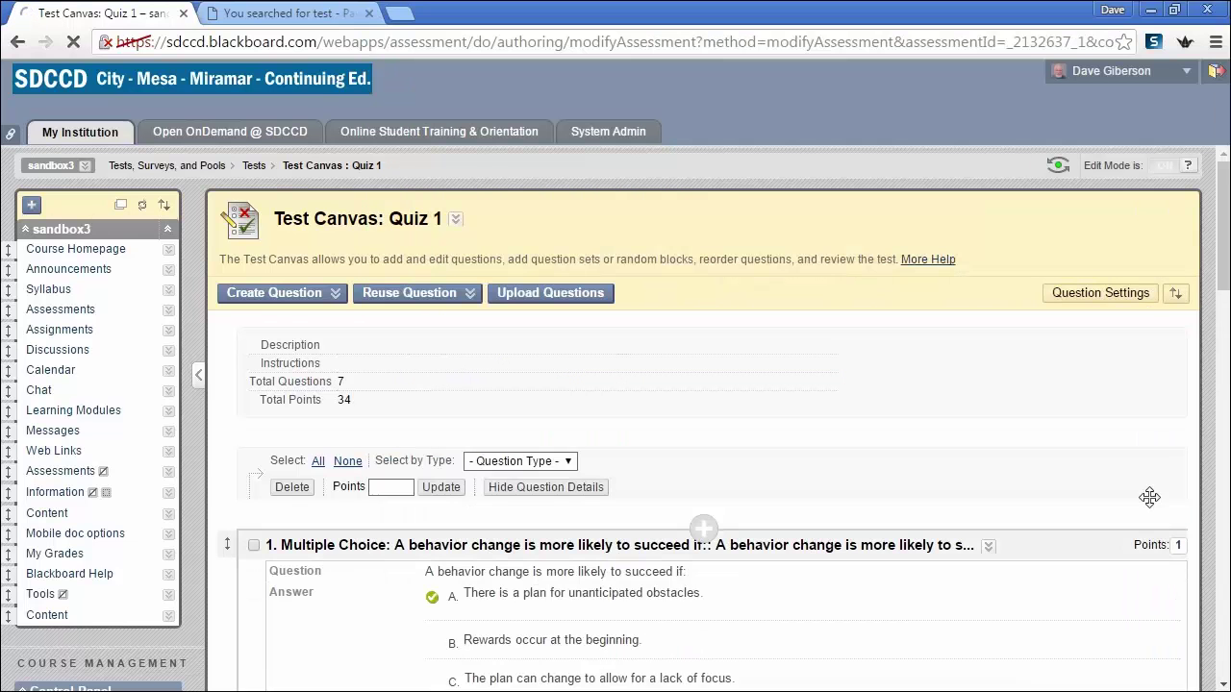
Enter 25 as the number of questions to display from the 124-question set.
scroll(1150, 497, down, 15)
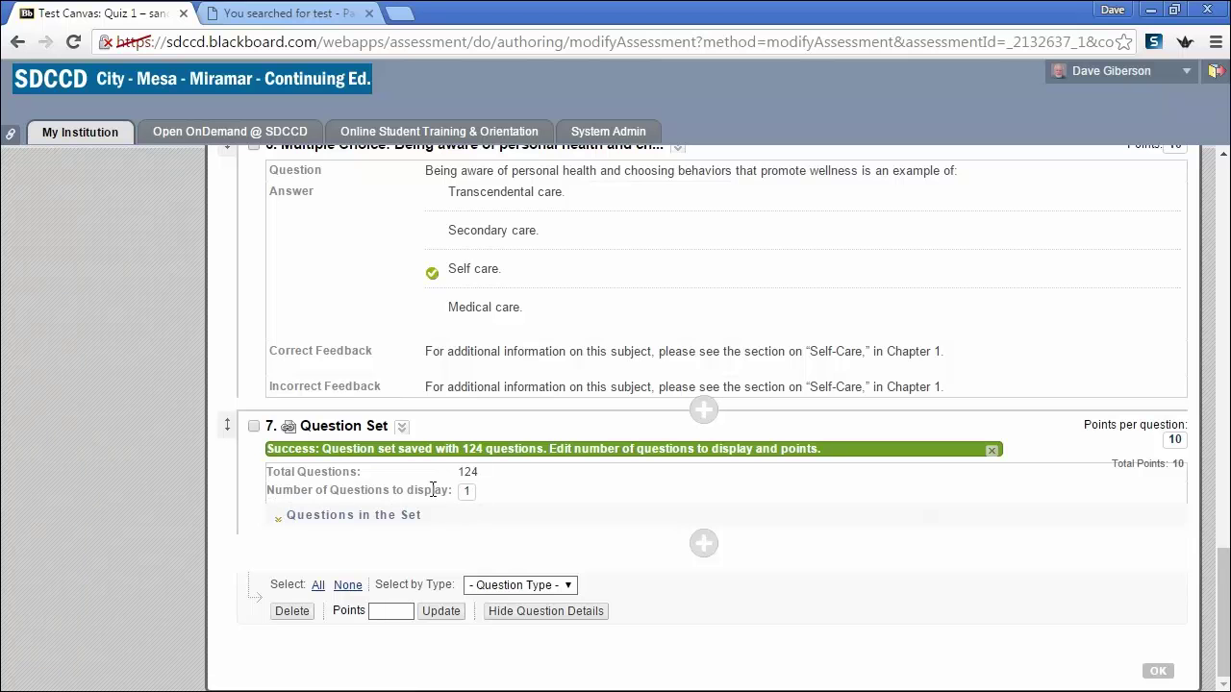
click(466, 492)
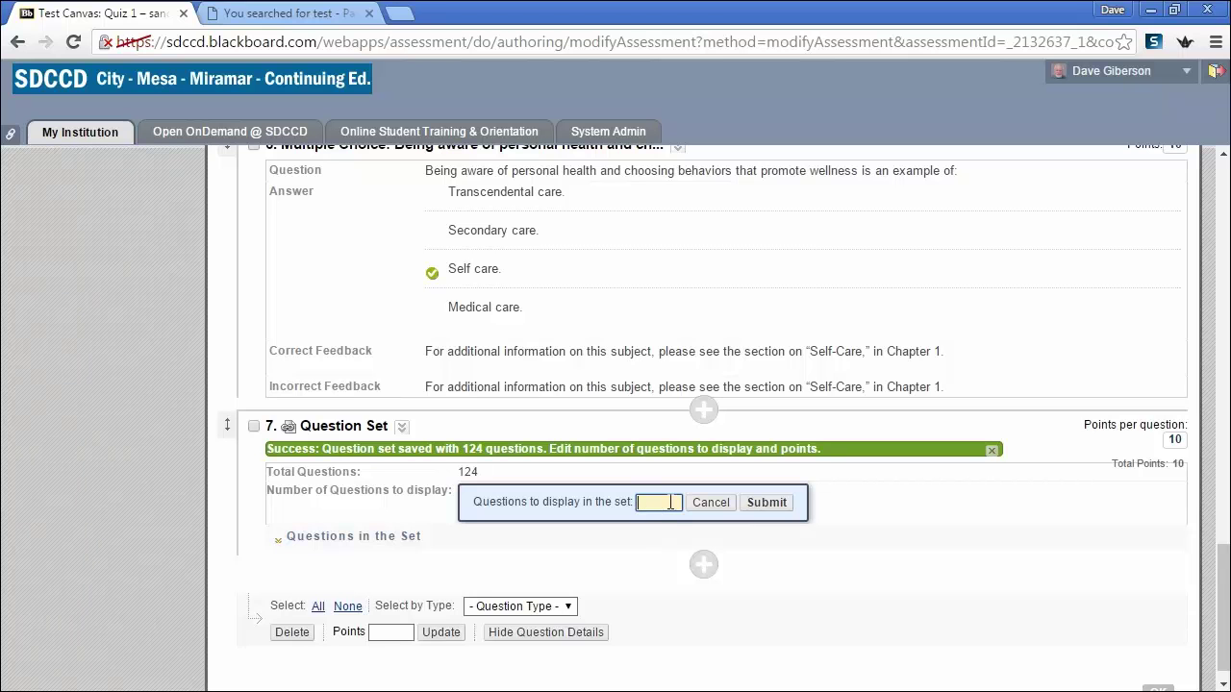
Submit the 25-question display setting, making the set items 7–31 worth 250 points.
click(774, 501)
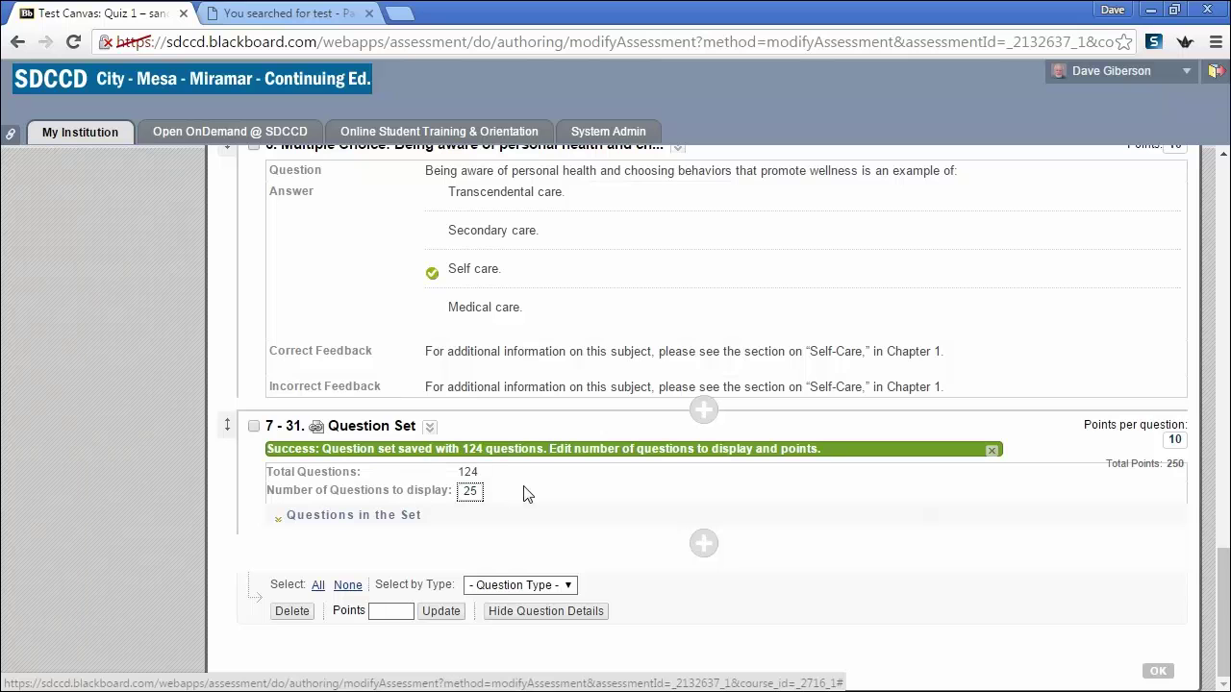
click(378, 517)
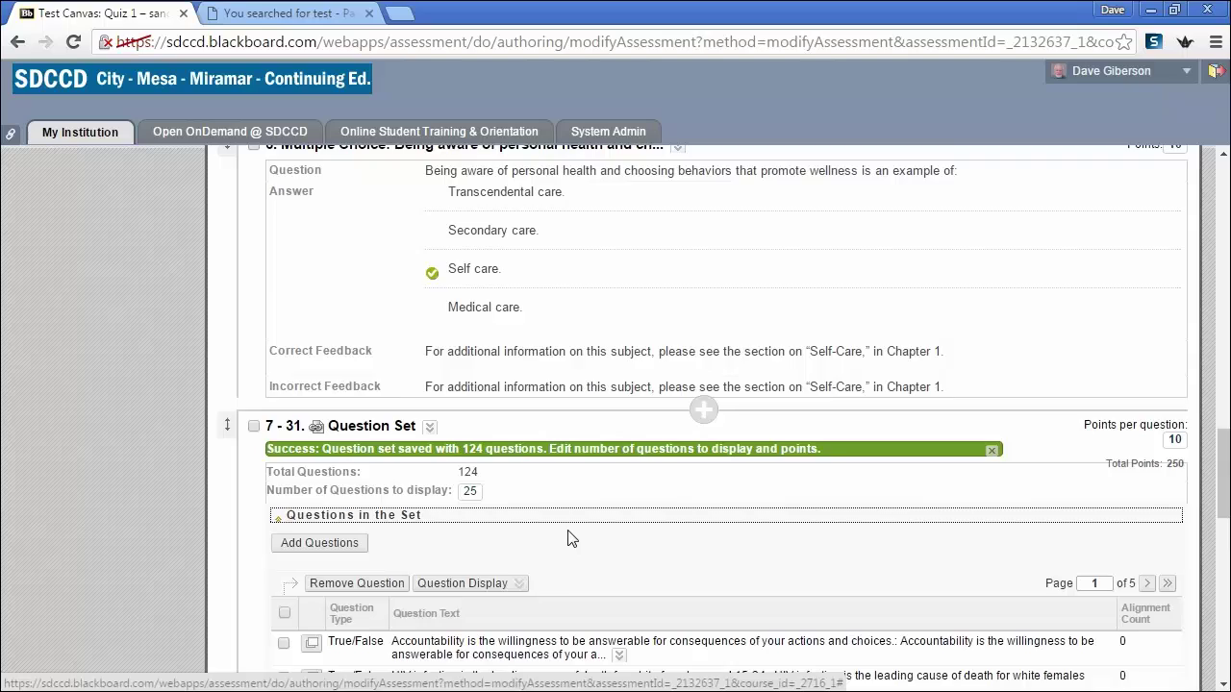
scroll(571, 537, down, 5)
scroll(571, 536, down, 4)
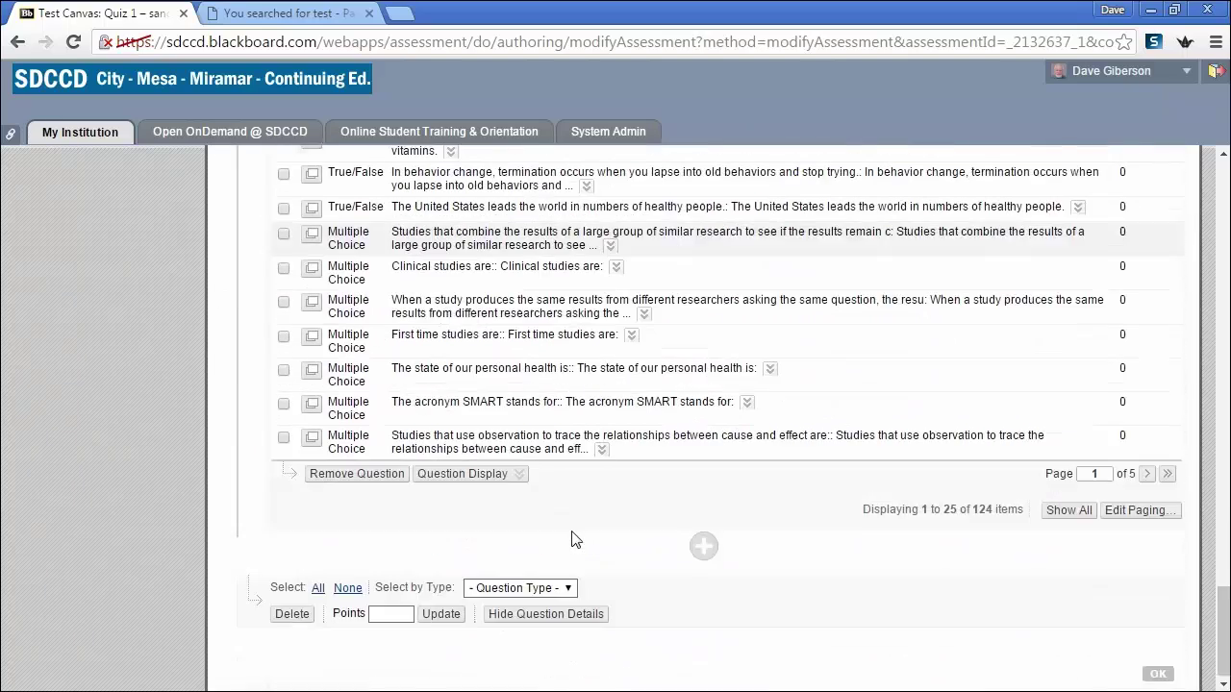
scroll(571, 539, up, 1)
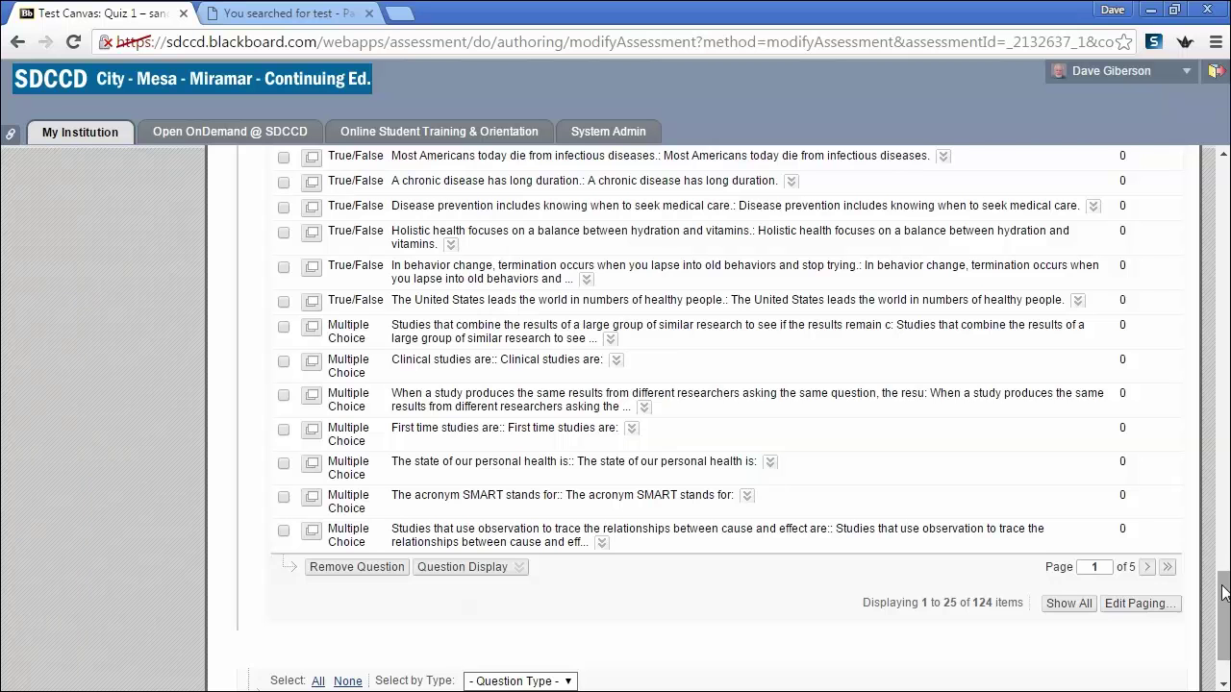
scroll(1223, 592, up, 1)
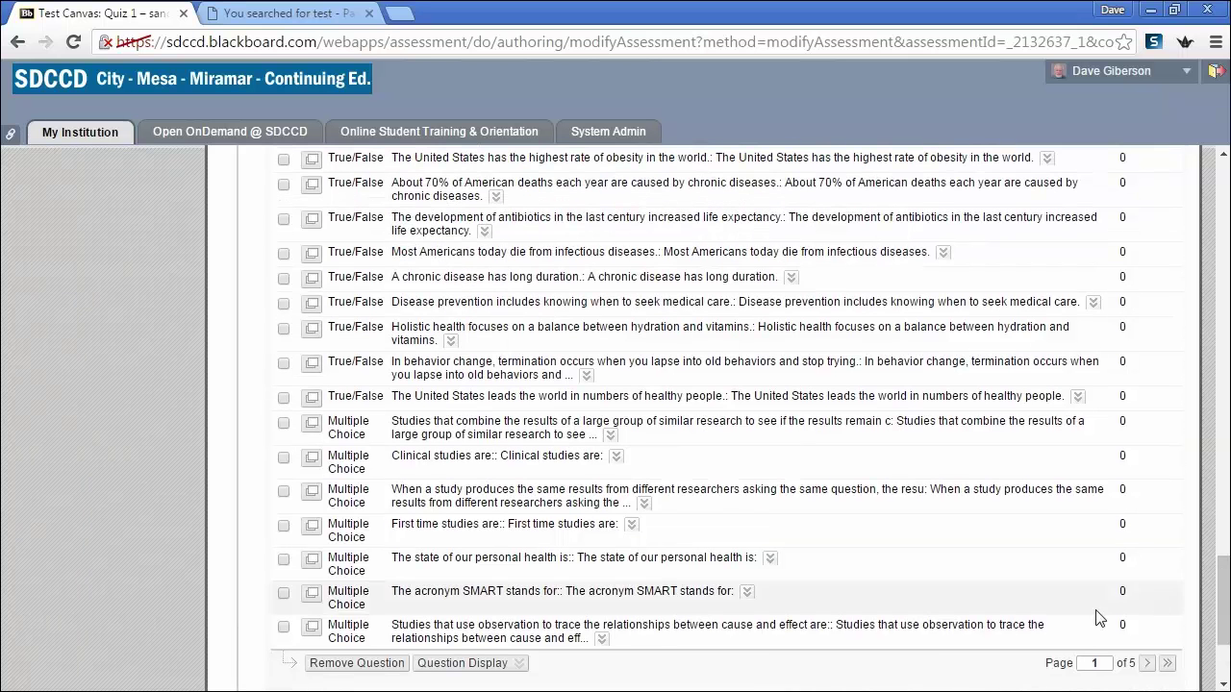
scroll(1223, 596, up, 10)
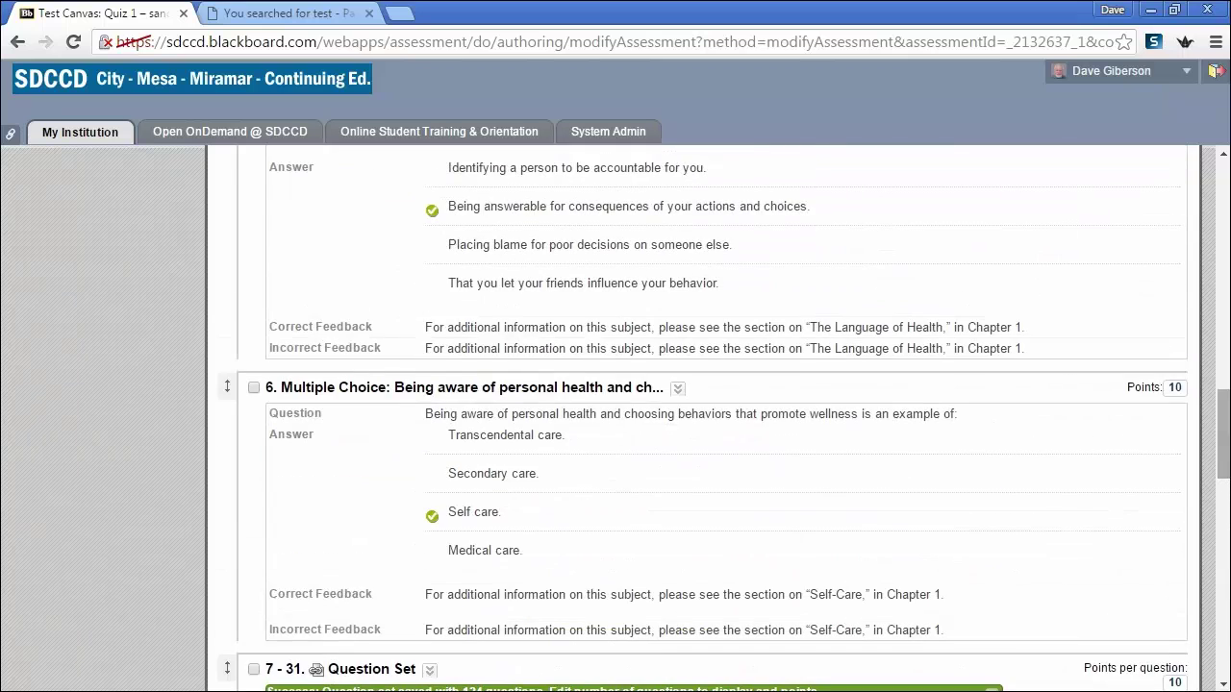
scroll(1223, 432, down, 3)
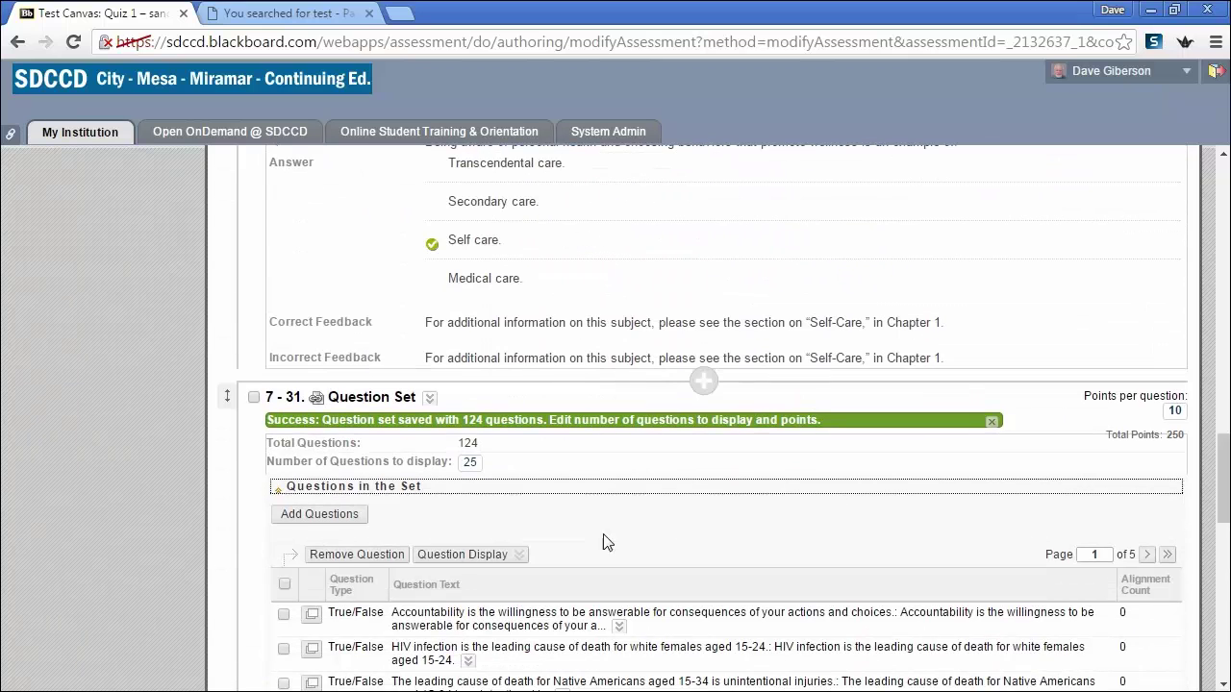
click(361, 486)
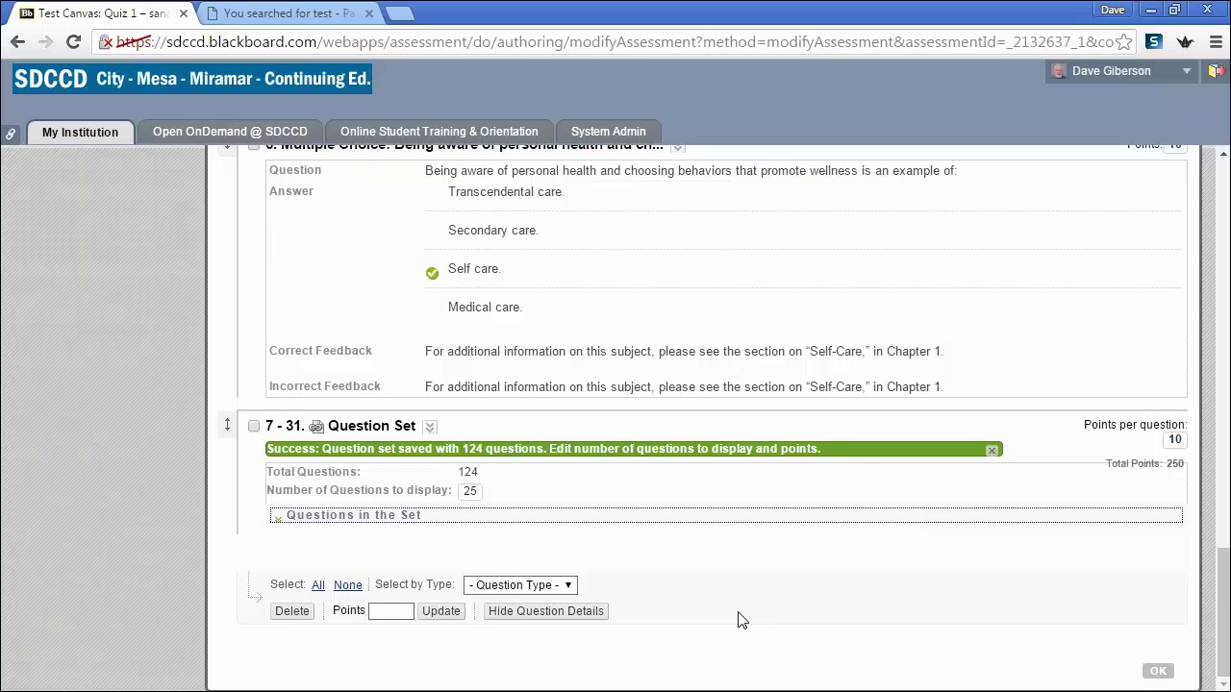
scroll(740, 620, up, 10)
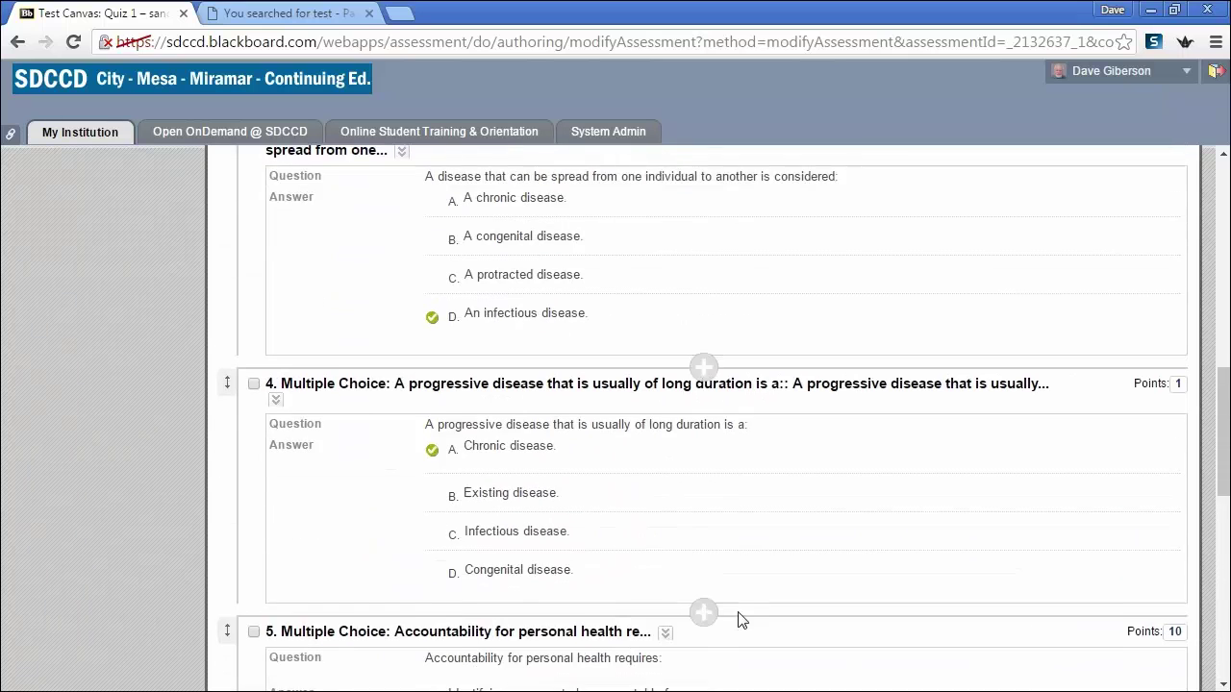
scroll(740, 620, up, 10)
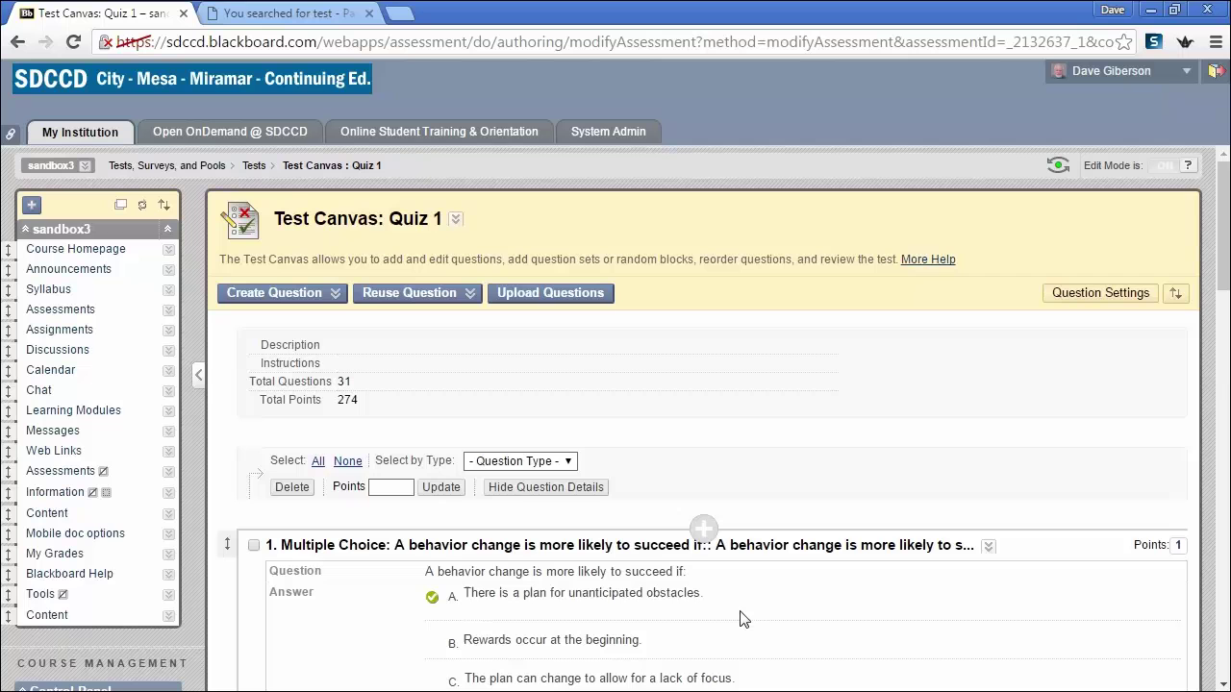